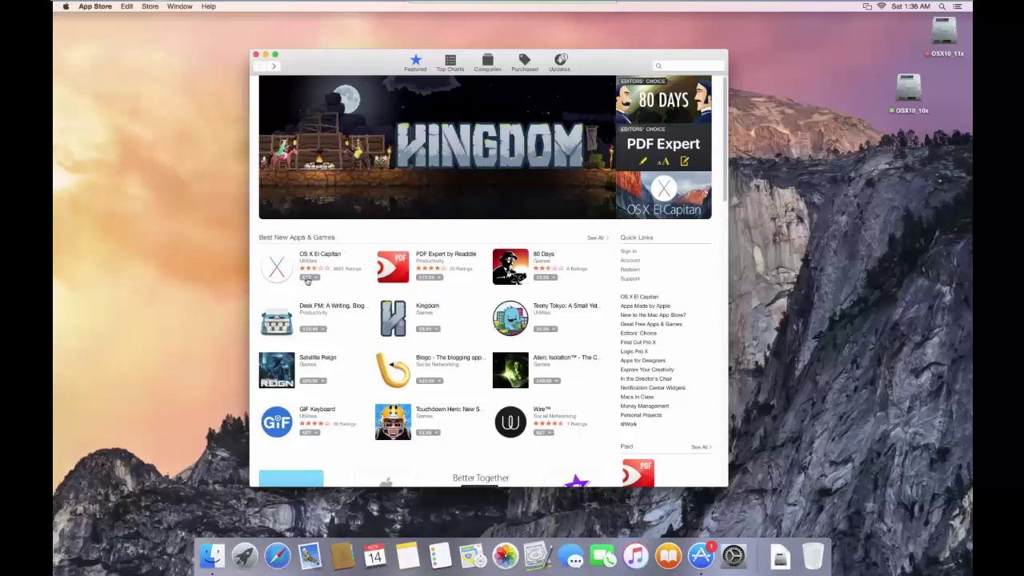
Get OS X El Capitan from the App Store, signing in with the Apple ID, and check progress in Launchpad
{"action": "left_click", "coordinate": [306, 278]}
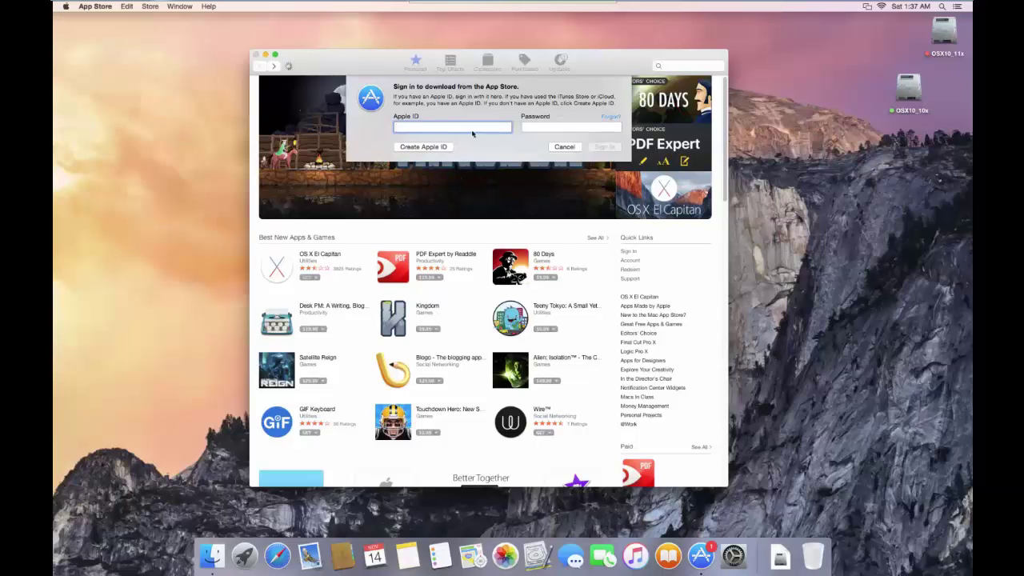
{"action": "left_click", "coordinate": [547, 127]}
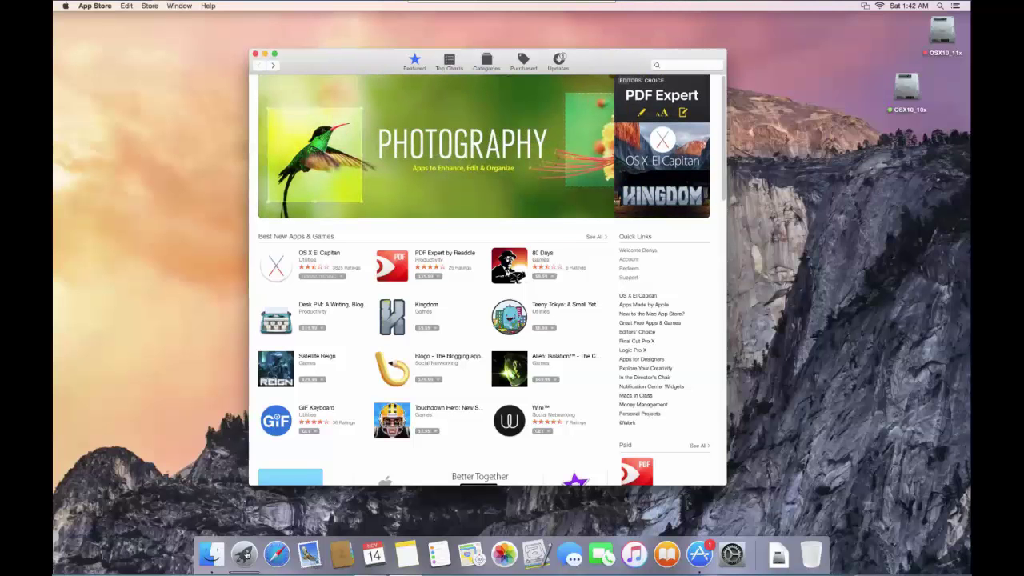
{"action": "left_click", "coordinate": [244, 553]}
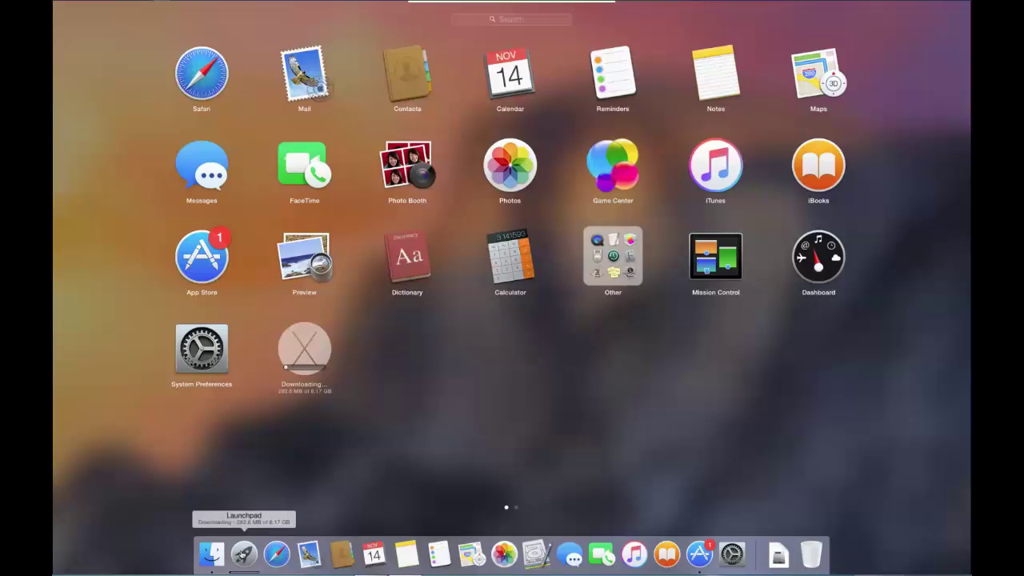
Close Launchpad and open the Applications folder in Finder through the Go menu
{"action": "left_click", "coordinate": [243, 553]}
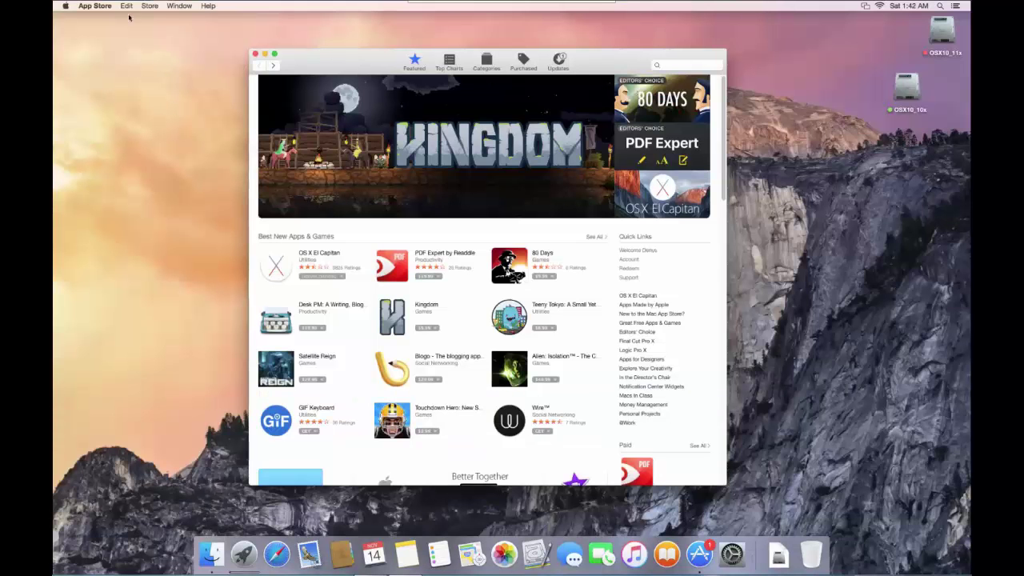
{"action": "left_click", "coordinate": [120, 48]}
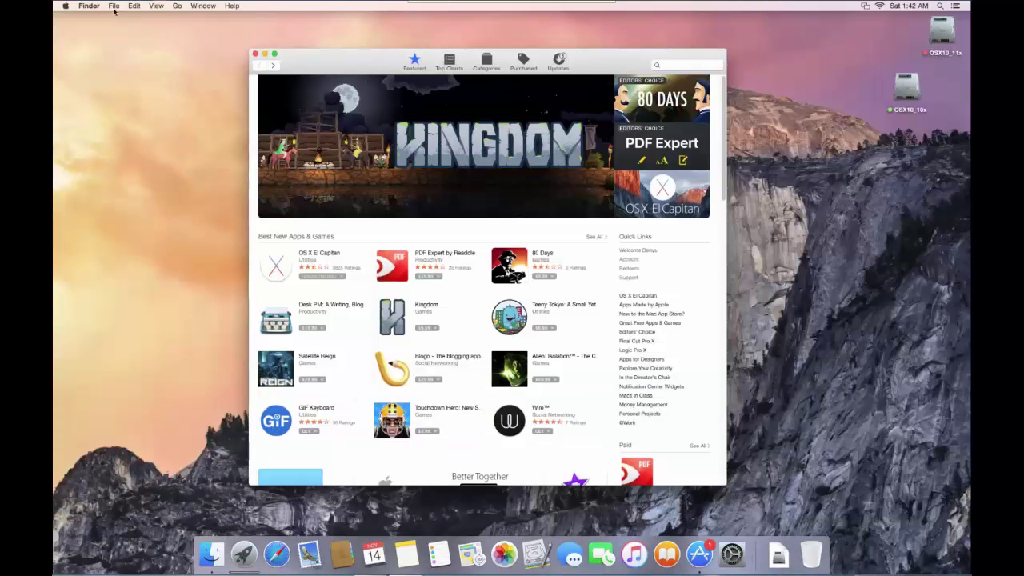
{"action": "left_click", "coordinate": [178, 7]}
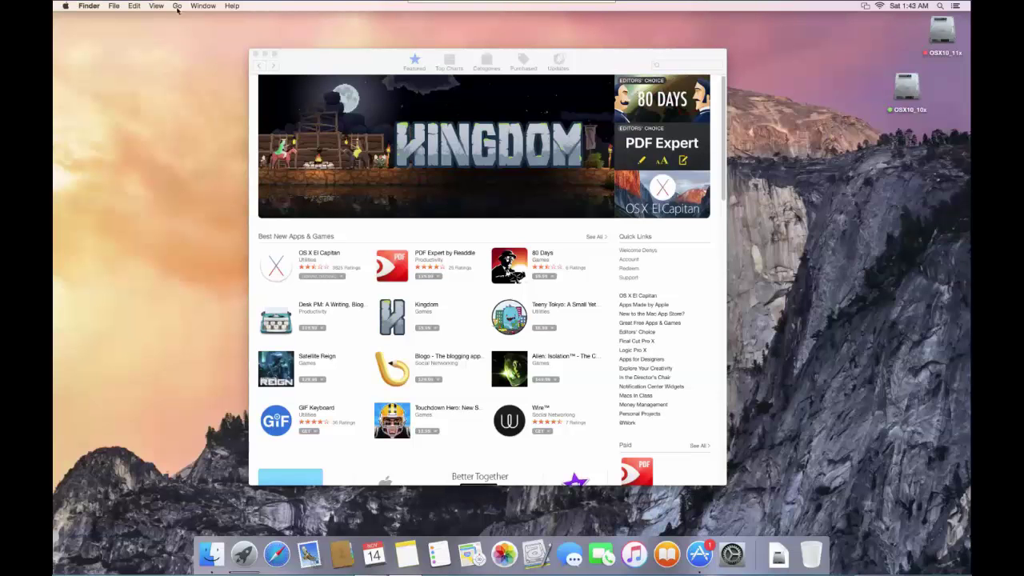
{"action": "left_click", "coordinate": [177, 6]}
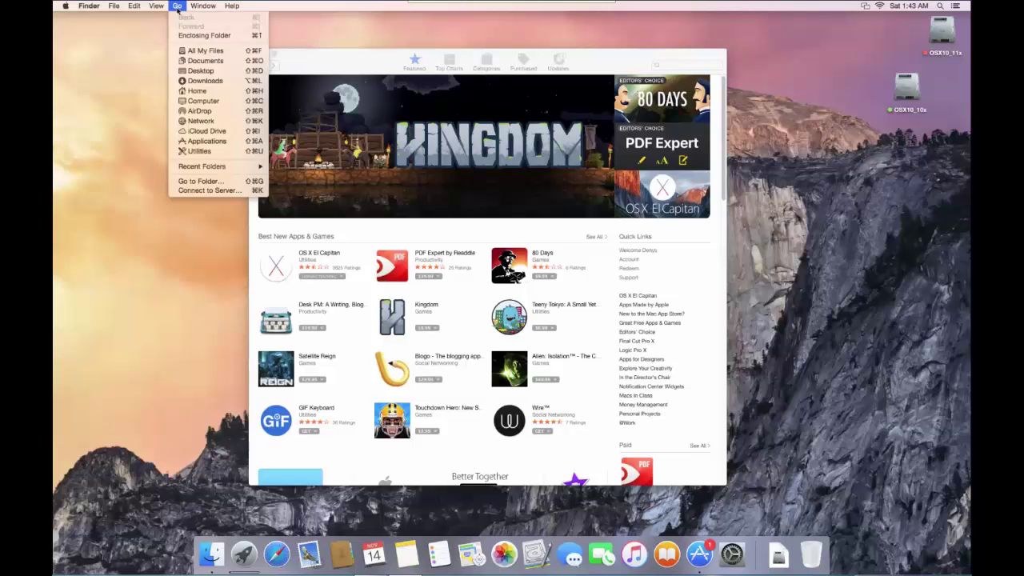
{"action": "left_click", "coordinate": [207, 142]}
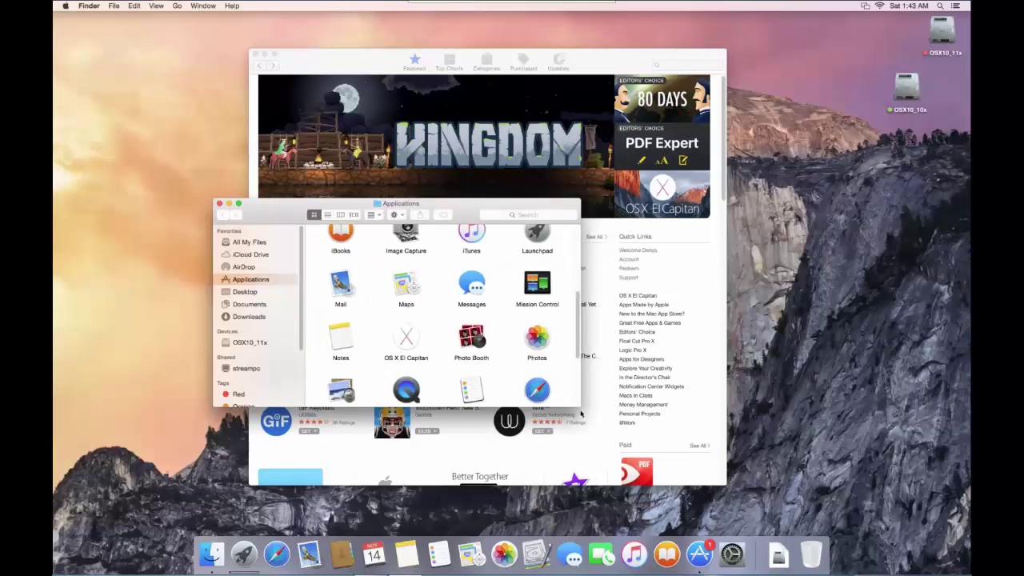
Resize the Applications window larger from its bottom-right corner to show more apps
{"action": "left_click_drag", "start_coordinate": [574, 406], "coordinate": [643, 488]}
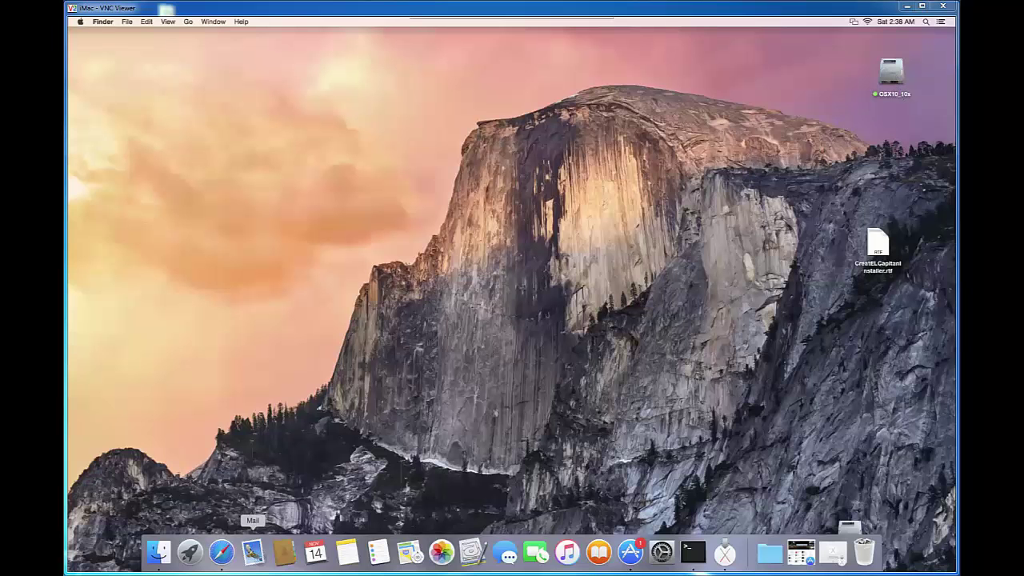
Turn on External disks in Finder Preferences' General tab so the NO NAME drive shows
{"action": "left_click", "coordinate": [104, 23]}
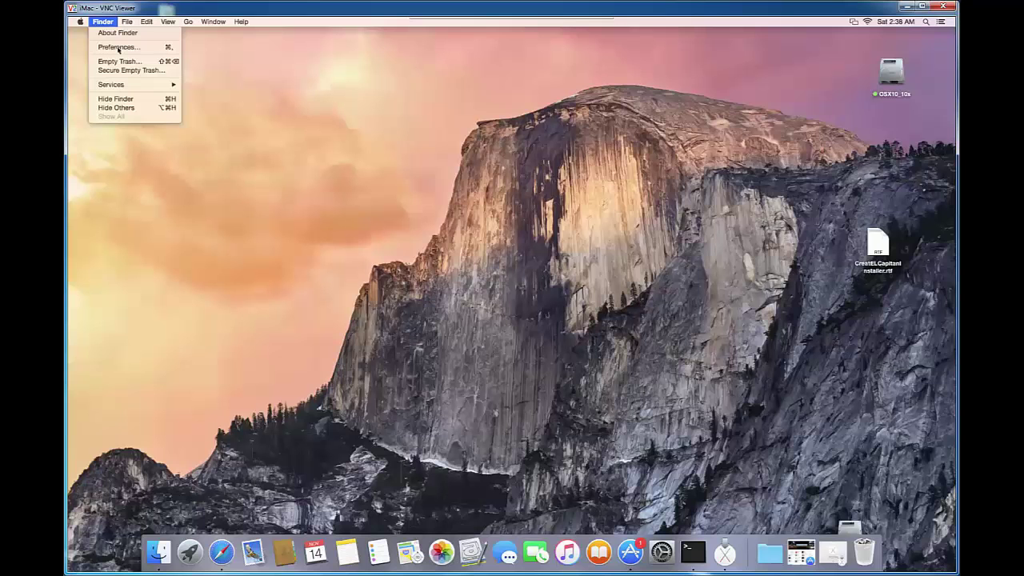
{"action": "left_click", "coordinate": [117, 49]}
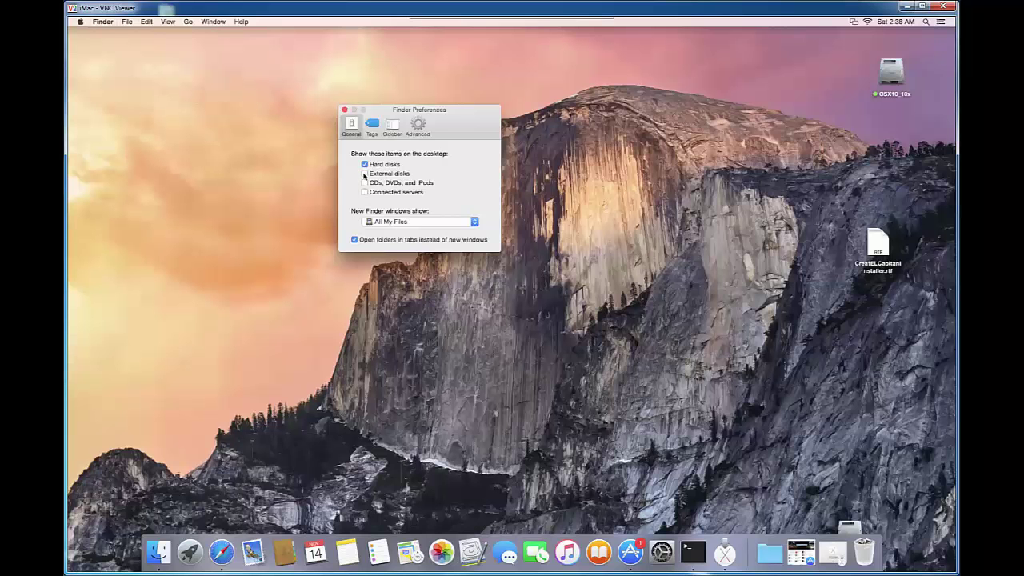
{"action": "left_click", "coordinate": [364, 173]}
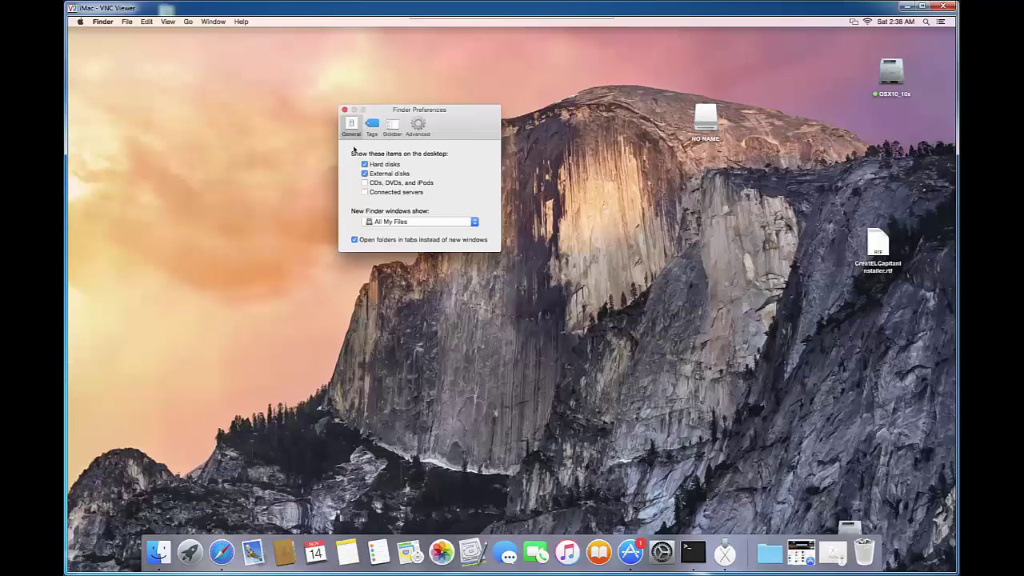
{"action": "left_click", "coordinate": [344, 109]}
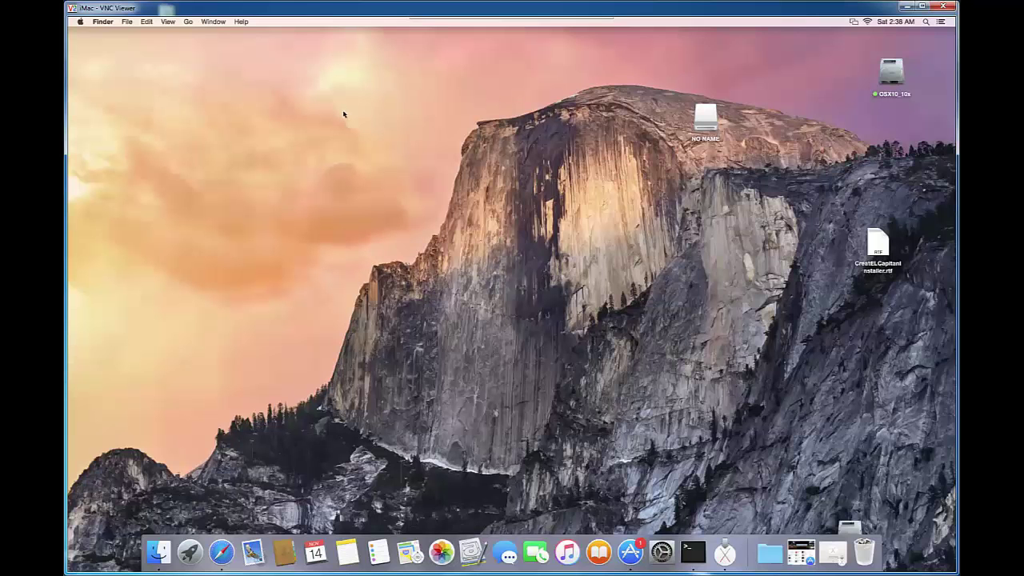
Launch Disk Utility from the Utilities folder, reached through Finder's Go menu
{"action": "left_click", "coordinate": [187, 22]}
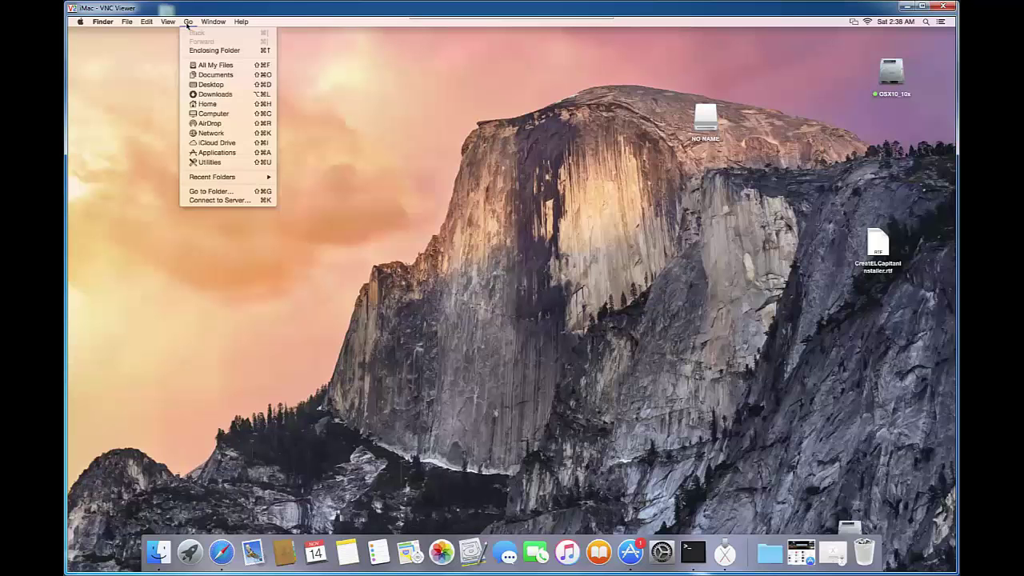
{"action": "left_click", "coordinate": [207, 163]}
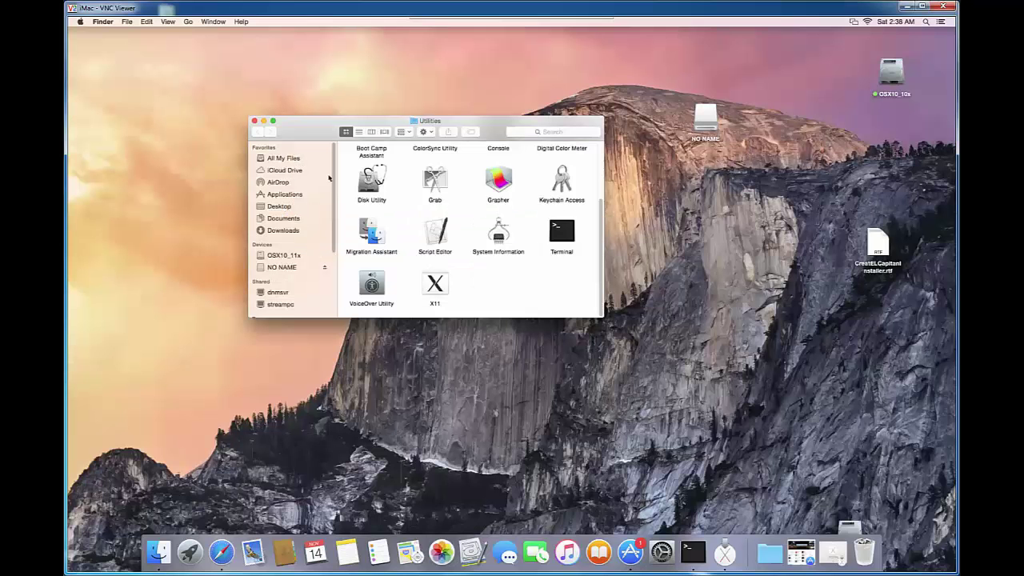
{"action": "left_click", "coordinate": [369, 185]}
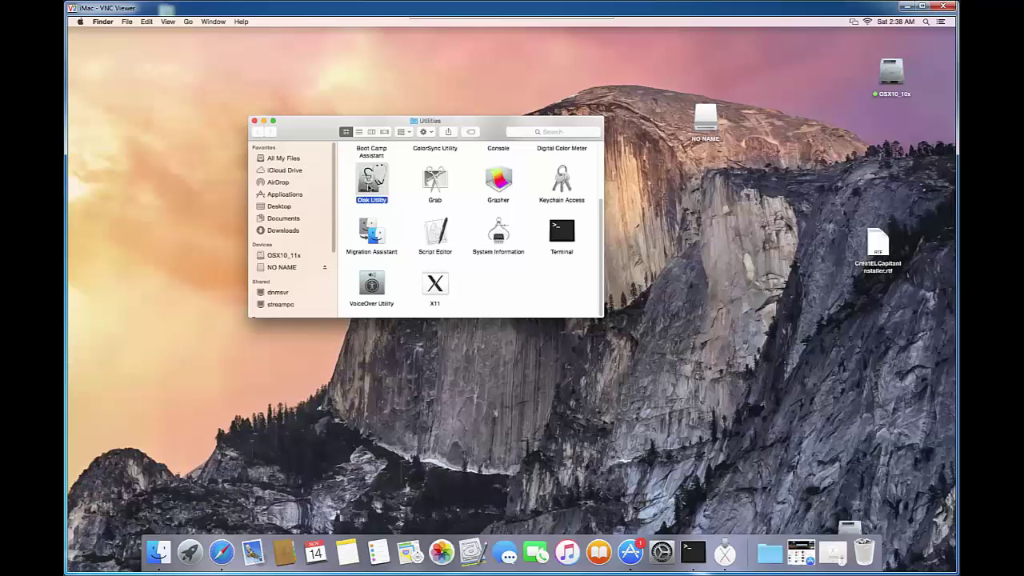
{"action": "double_click", "coordinate": [369, 187]}
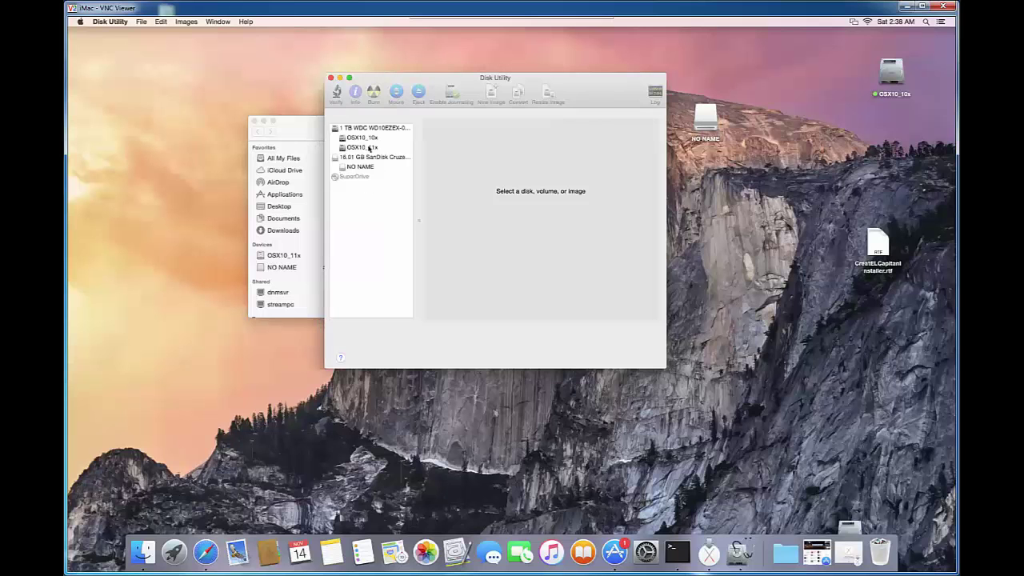
Select the 16.01 GB SanDisk Cruzer drive in Disk Utility and show its Partition tab
{"action": "left_click", "coordinate": [359, 130]}
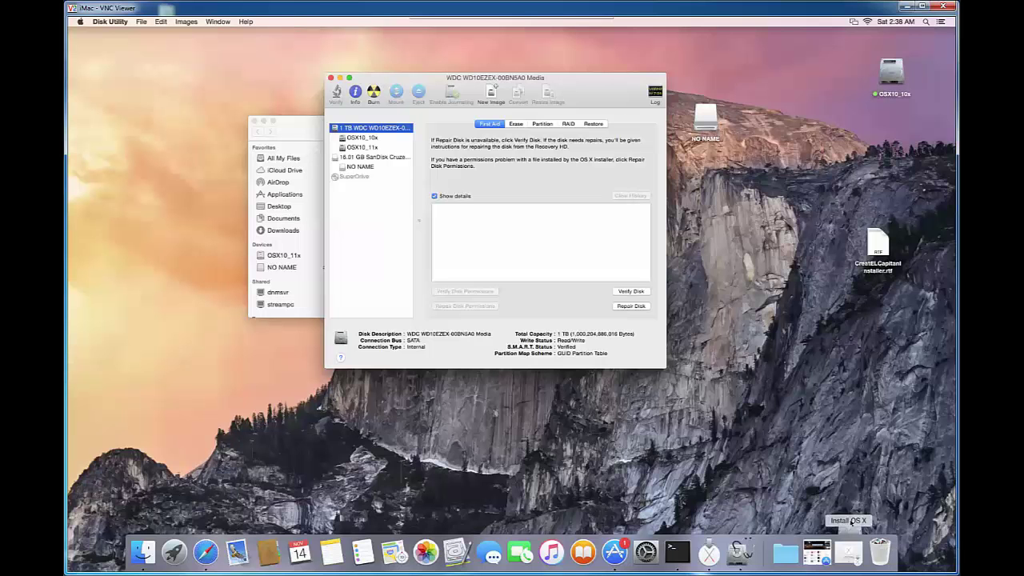
{"action": "left_click_drag", "start_coordinate": [852, 521], "coordinate": [891, 120]}
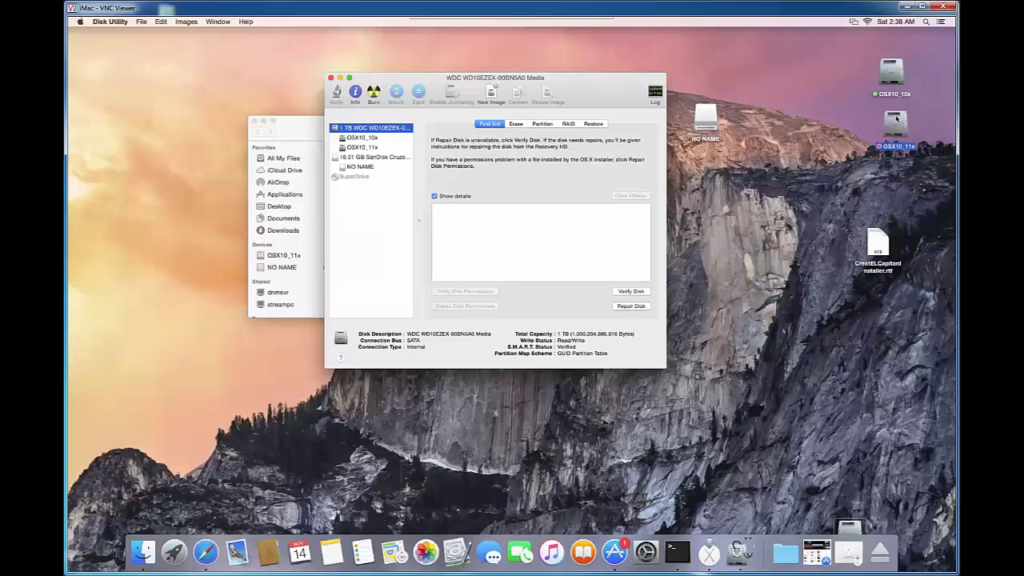
{"action": "left_click", "coordinate": [365, 160]}
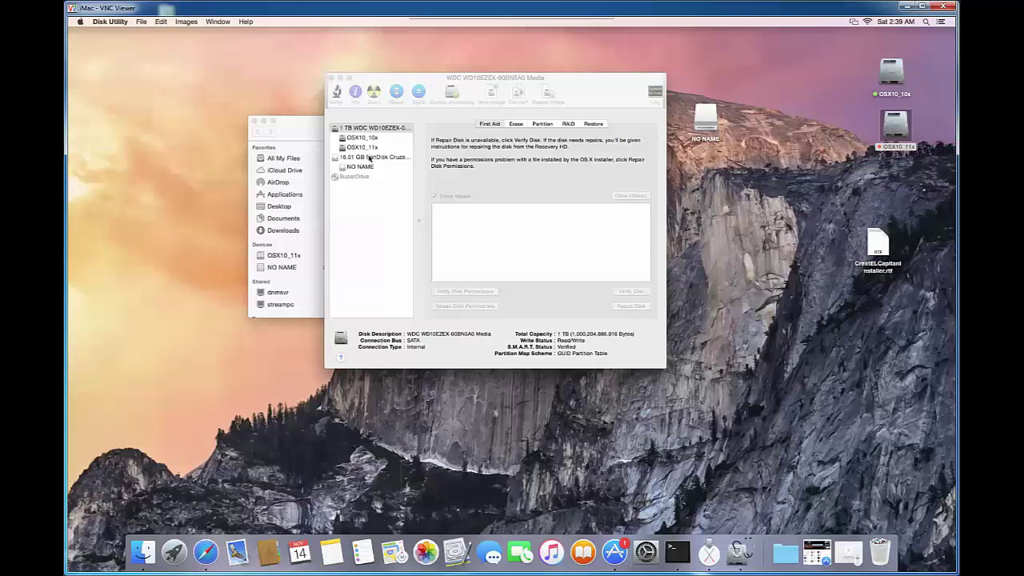
{"action": "left_click", "coordinate": [370, 158]}
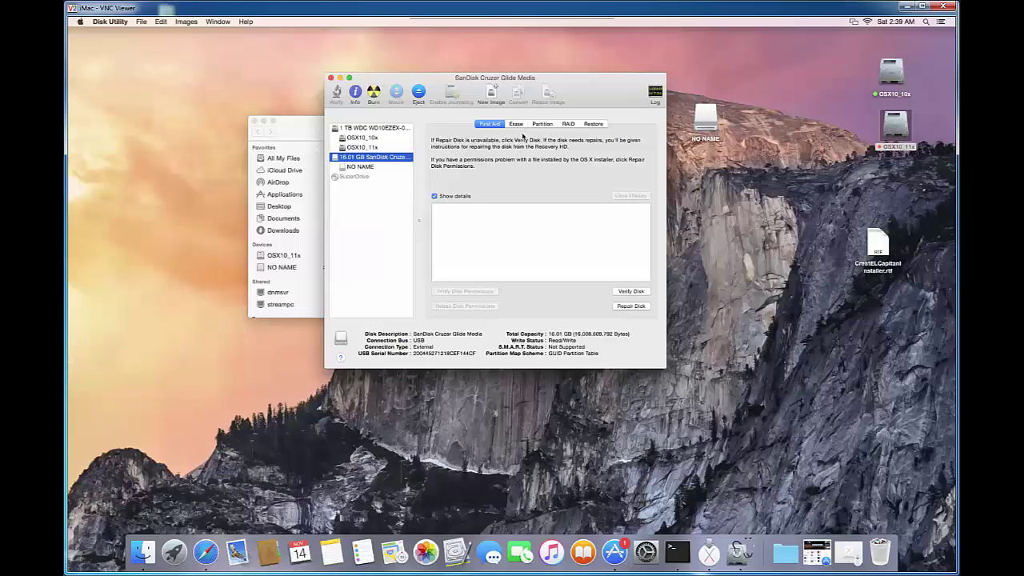
{"action": "left_click", "coordinate": [543, 123]}
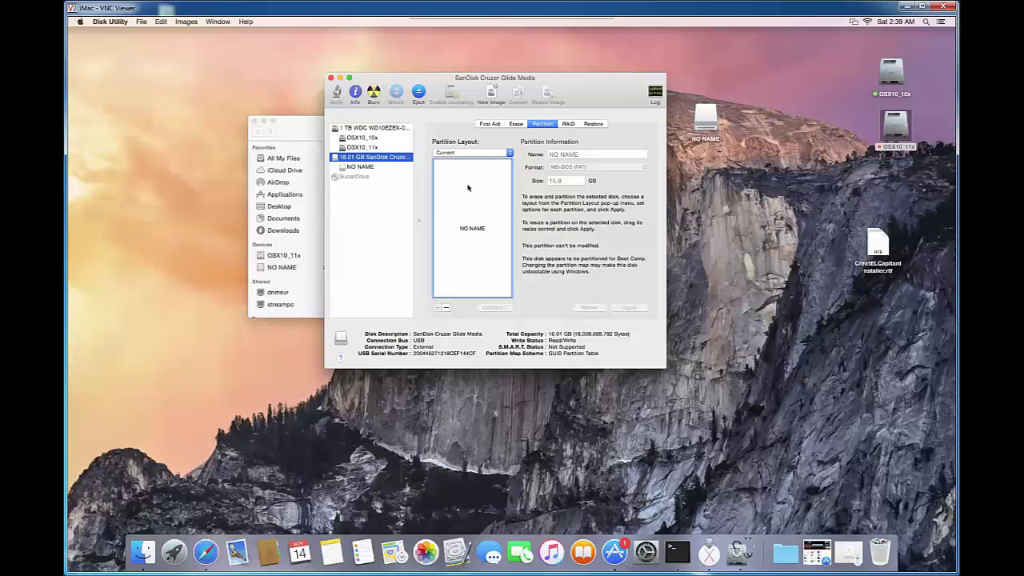
Set a 1 Partition layout in Mac OS Extended (Journaled), renamed from 'Untitled 1' to USBDrv16Gb
{"action": "left_click", "coordinate": [511, 153]}
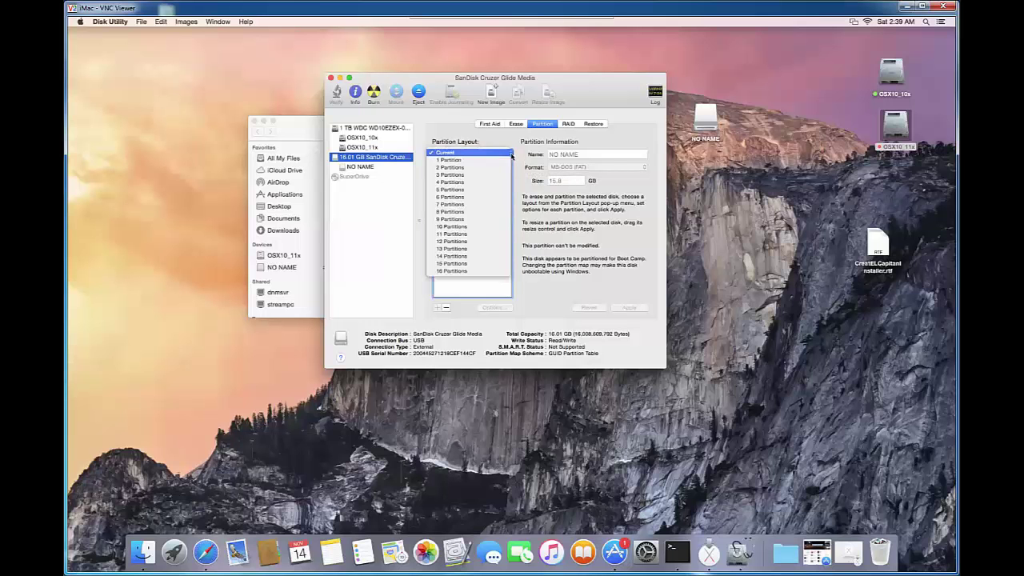
{"action": "left_click", "coordinate": [450, 163]}
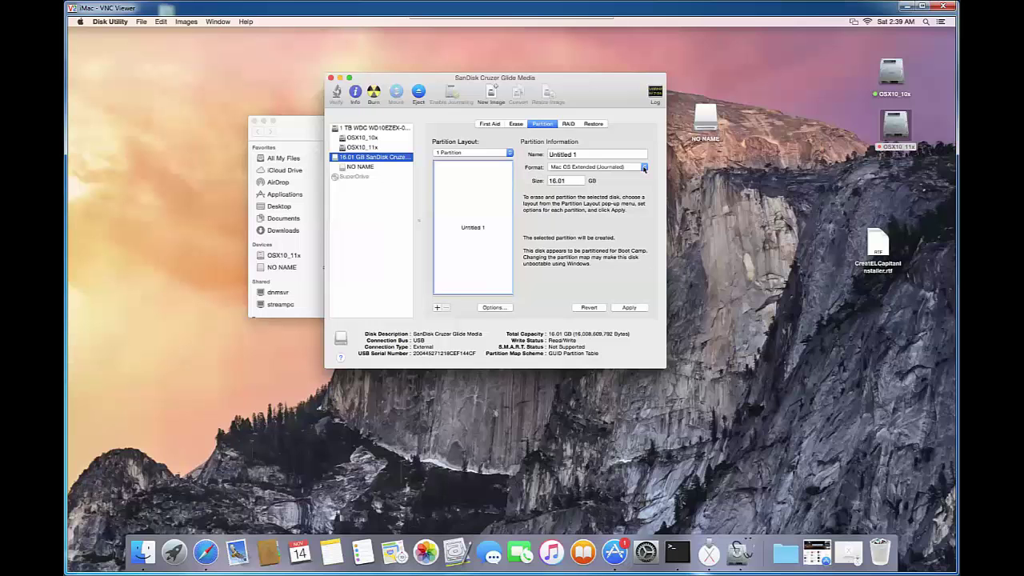
{"action": "left_click", "coordinate": [644, 168]}
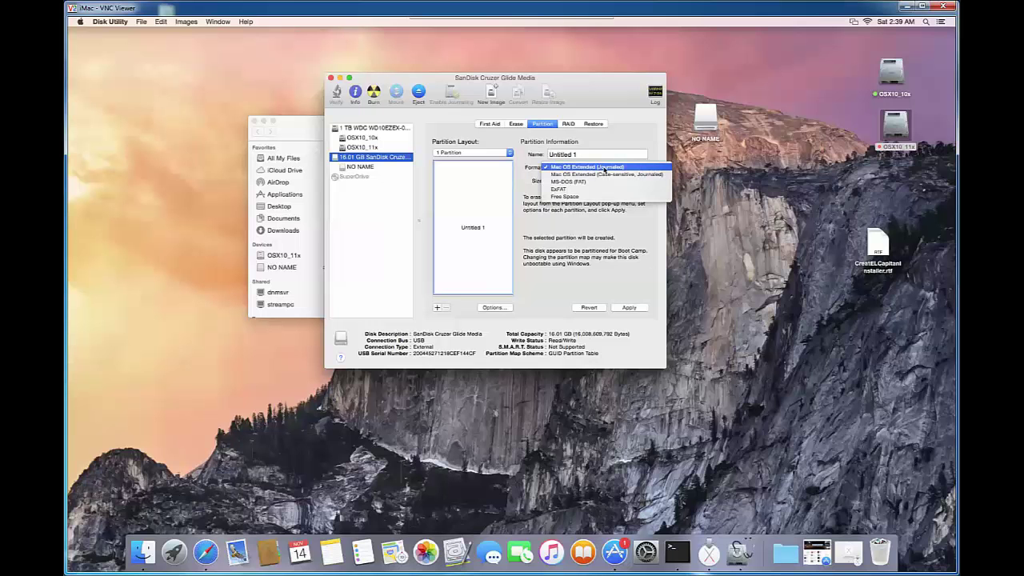
{"action": "left_click", "coordinate": [605, 168]}
{"action": "left_click", "coordinate": [561, 155]}
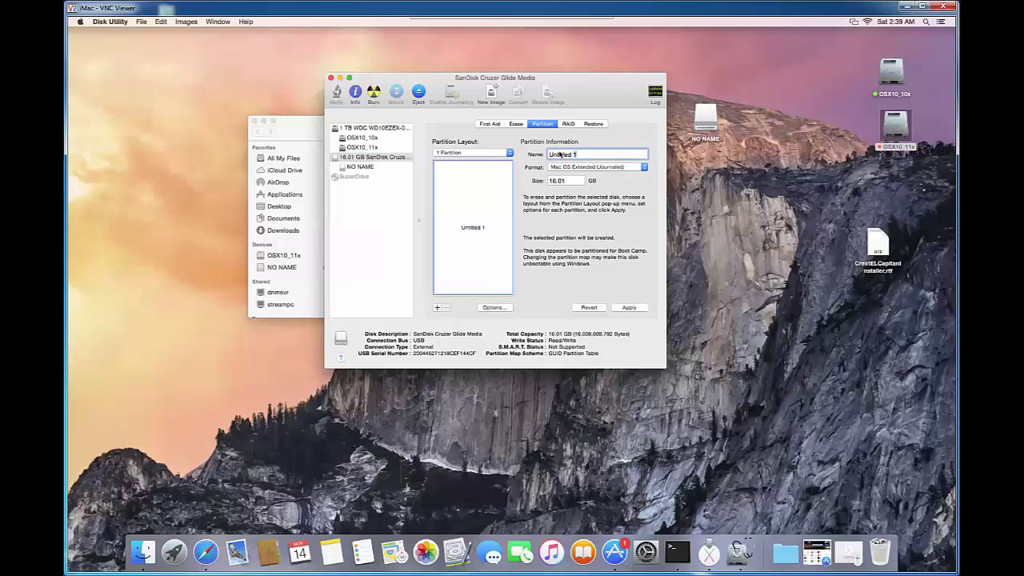
{"action": "triple_click", "coordinate": [561, 154]}
{"action": "key", "text": "BackSpace"}
{"action": "type", "text": "USBDrv16Gb"}
{"action": "left_click", "coordinate": [493, 308]}
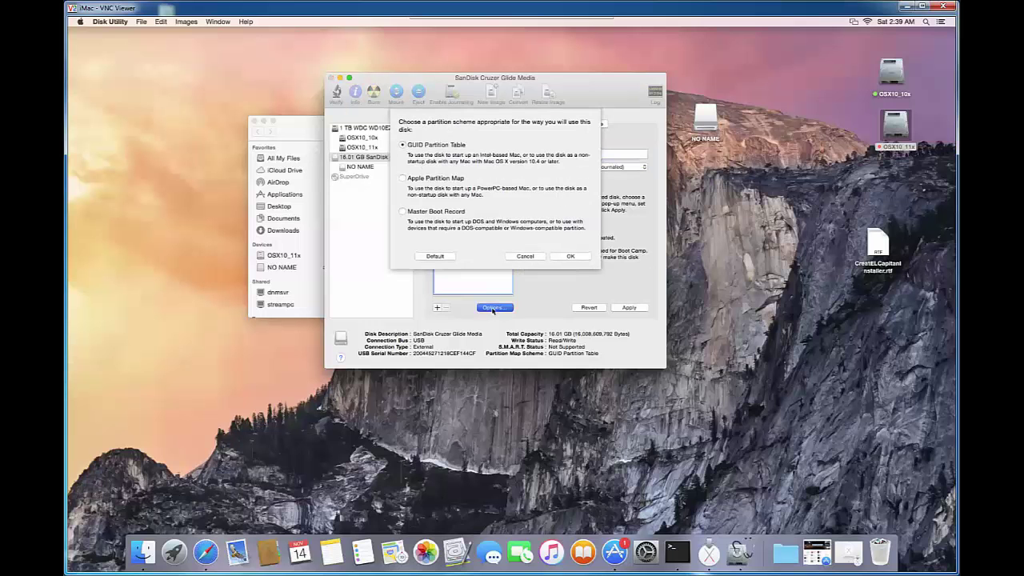
{"action": "left_click", "coordinate": [403, 211]}
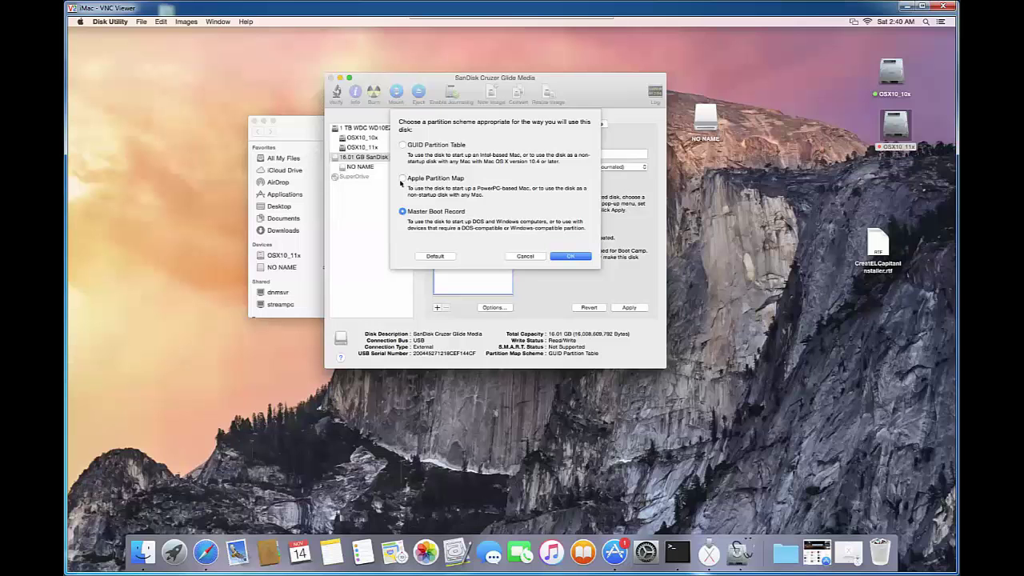
{"action": "left_click", "coordinate": [404, 146]}
{"action": "left_click", "coordinate": [569, 257]}
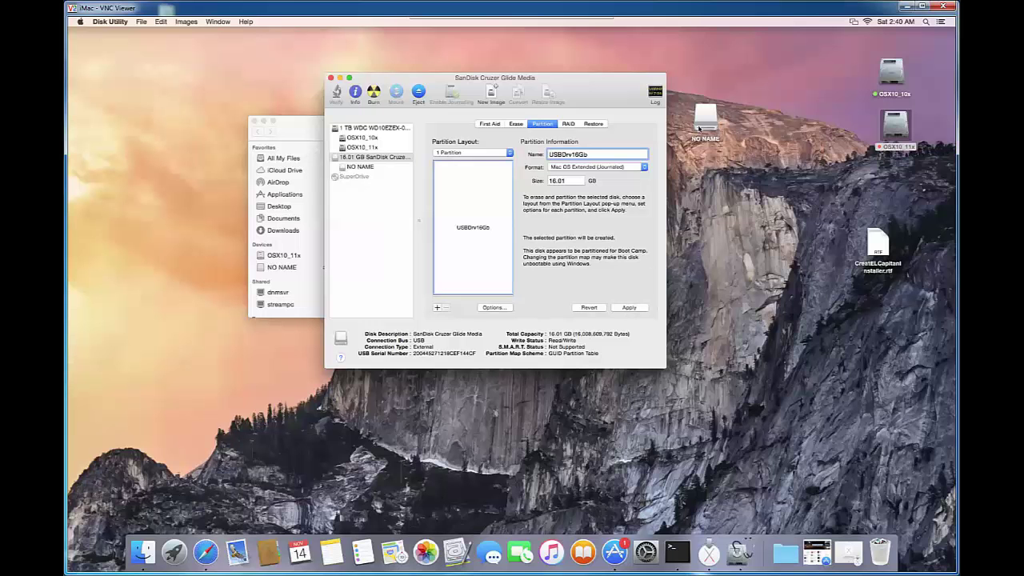
Apply and confirm the partitioning, then reposition the new USBDrv16Gb desktop icon
{"action": "left_click", "coordinate": [629, 307]}
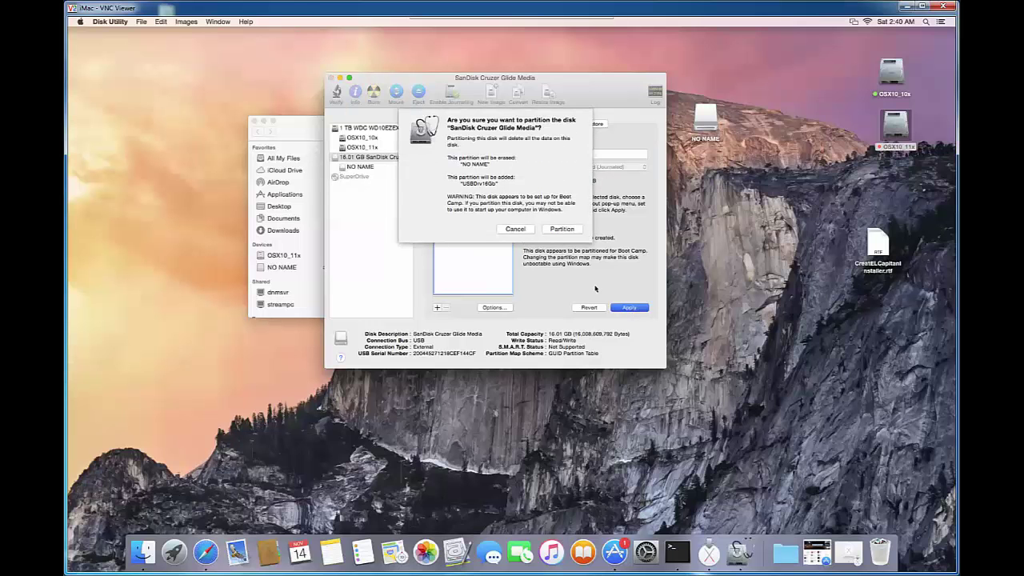
{"action": "left_click", "coordinate": [561, 229]}
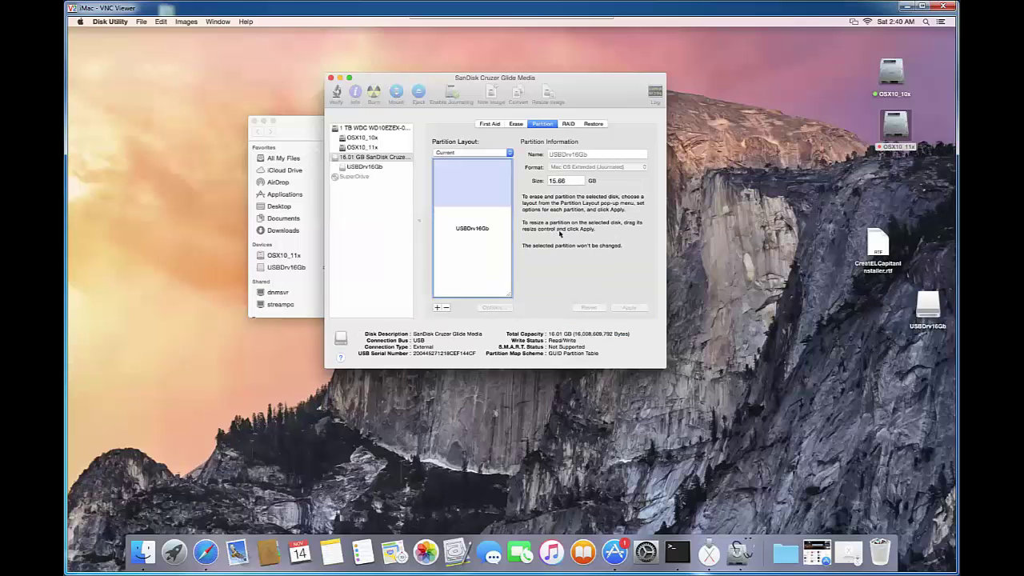
{"action": "left_click", "coordinate": [928, 308]}
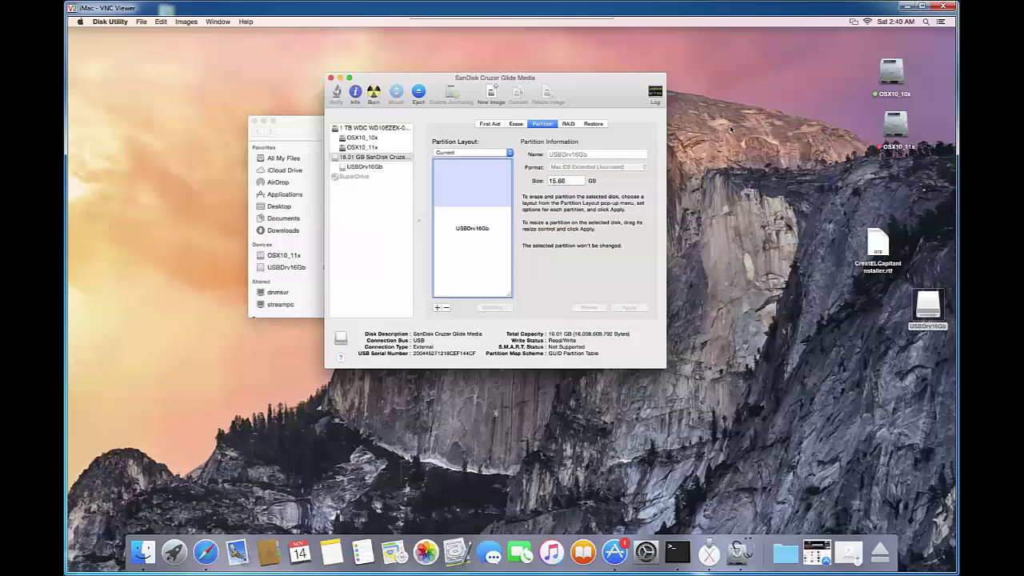
{"action": "left_click_drag", "start_coordinate": [730, 128], "coordinate": [731, 128]}
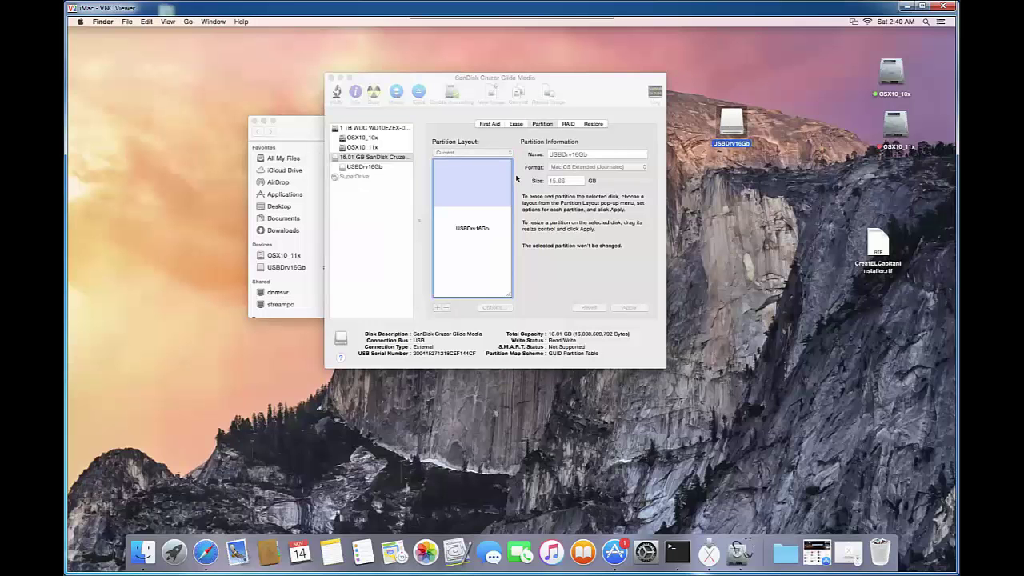
{"action": "left_click", "coordinate": [584, 229]}
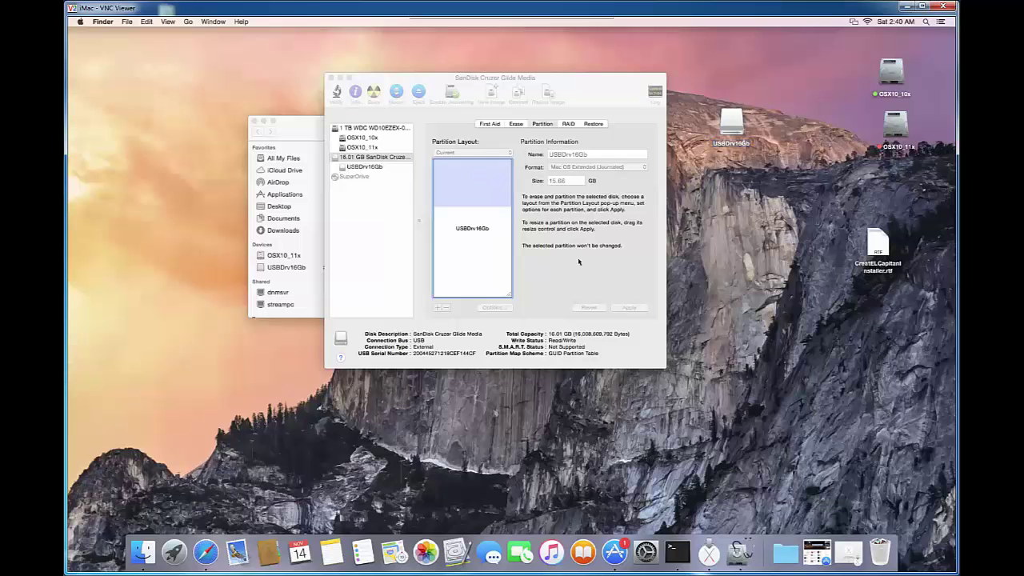
Set up a 1 Partition layout on the whole 16.01 GB SanDisk disk, cancelling the Options sheet
{"action": "left_click", "coordinate": [360, 167]}
{"action": "left_click", "coordinate": [398, 157]}
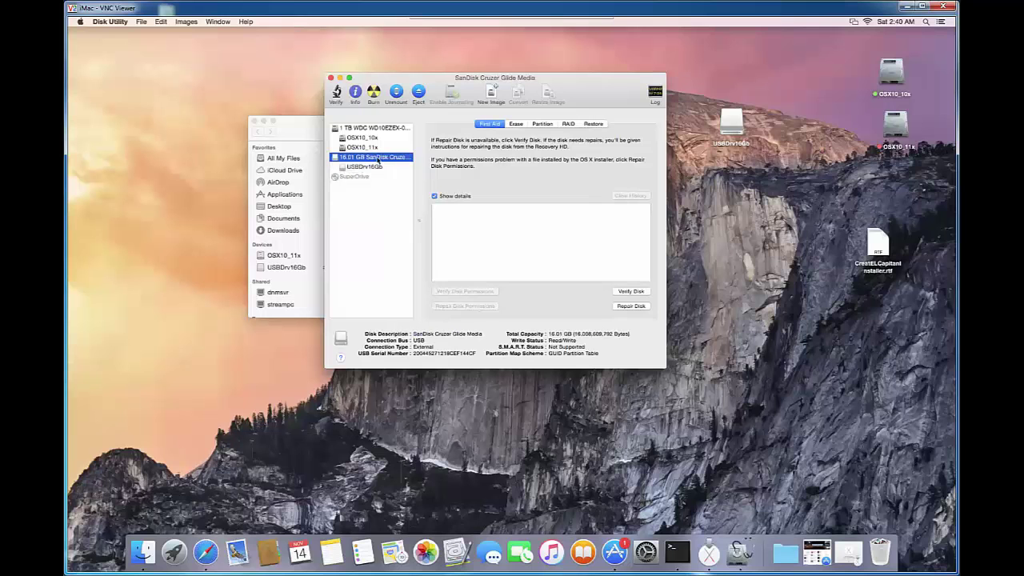
{"action": "left_click", "coordinate": [542, 124]}
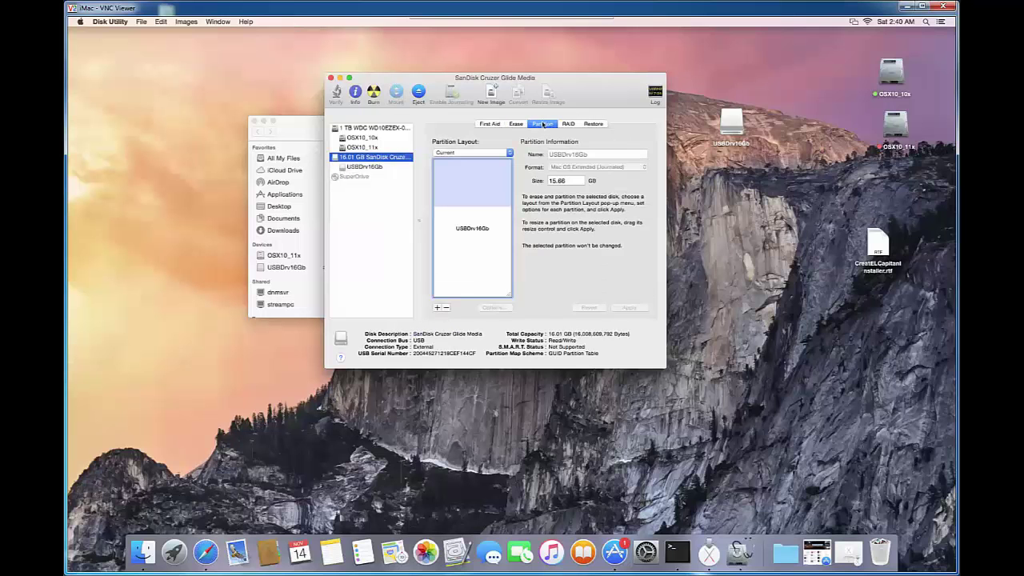
{"action": "left_click", "coordinate": [504, 156]}
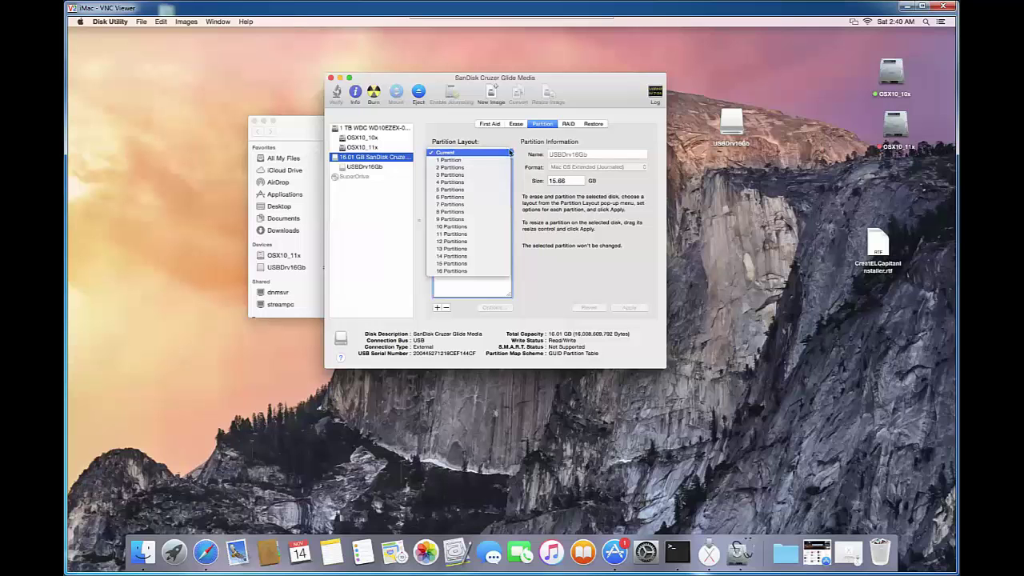
{"action": "left_click", "coordinate": [467, 165]}
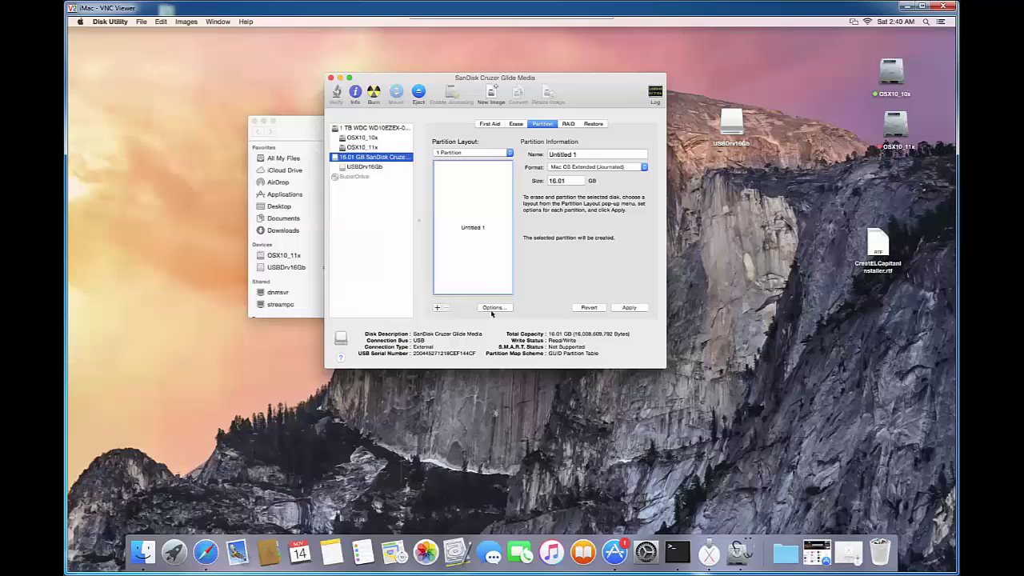
{"action": "left_click", "coordinate": [493, 308]}
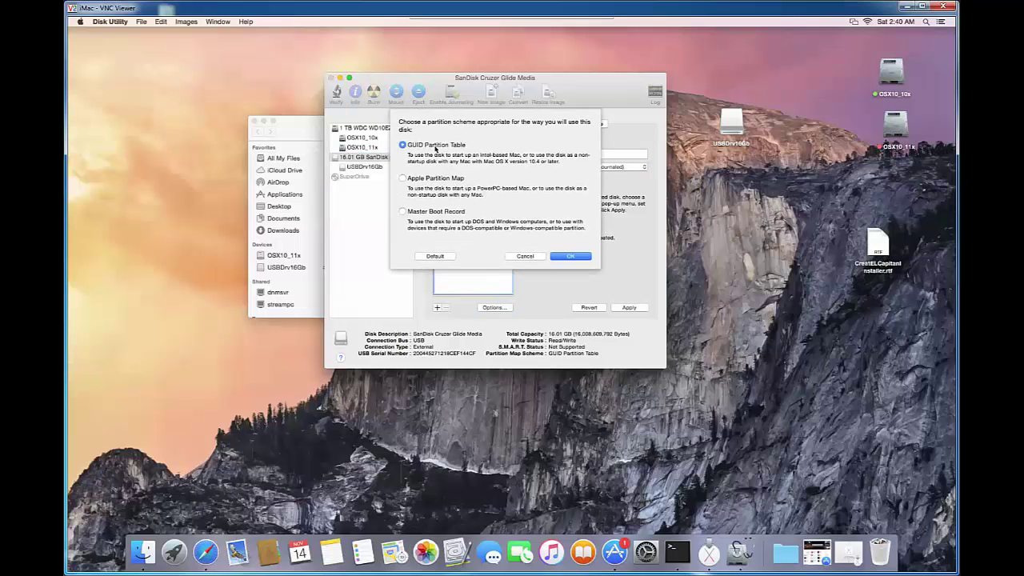
{"action": "left_click", "coordinate": [524, 256]}
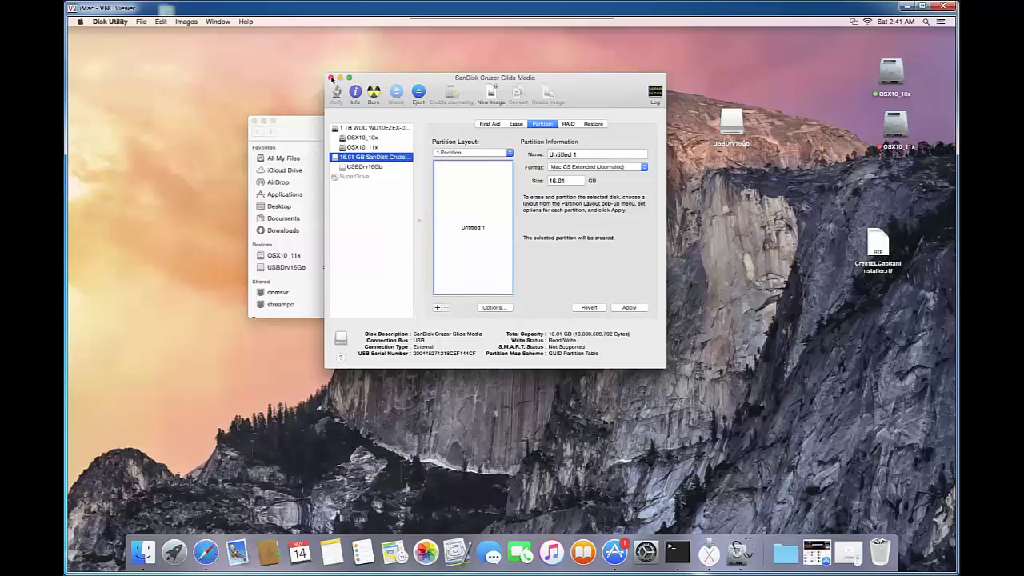
Close Disk Utility discarding the pending partition changes, then close the Utilities window
{"action": "left_click", "coordinate": [331, 79]}
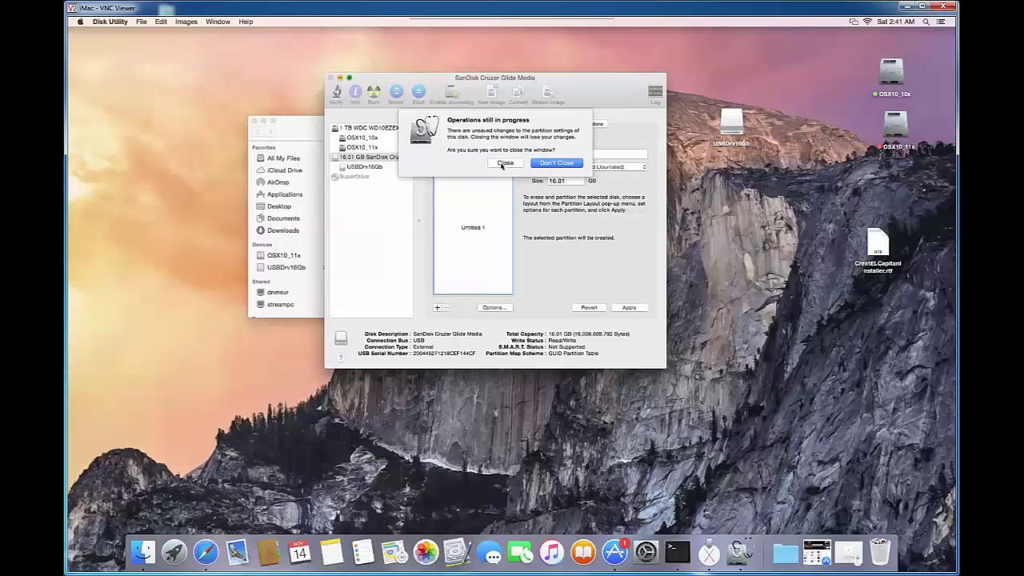
{"action": "left_click", "coordinate": [504, 163]}
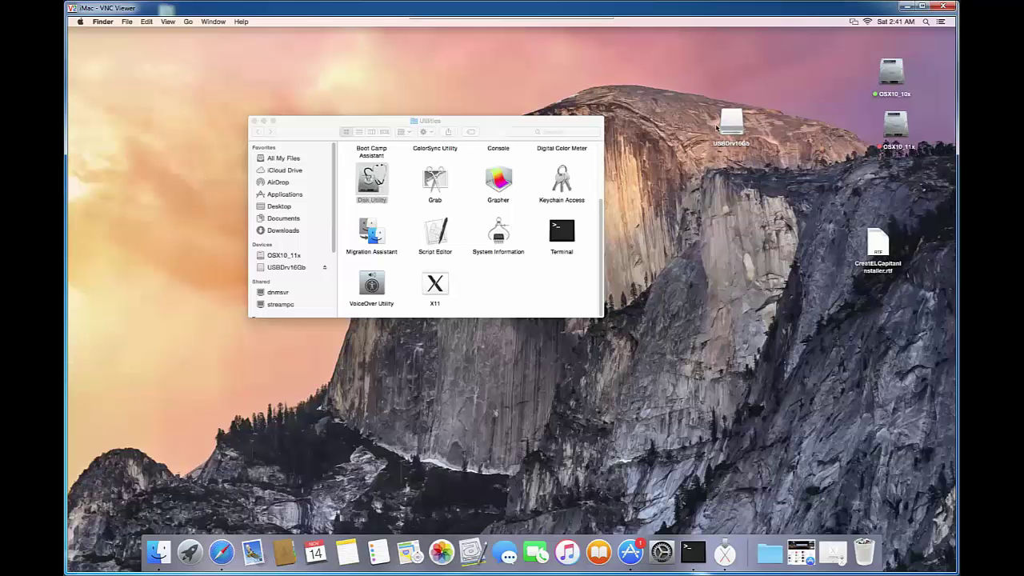
{"action": "left_click", "coordinate": [255, 121]}
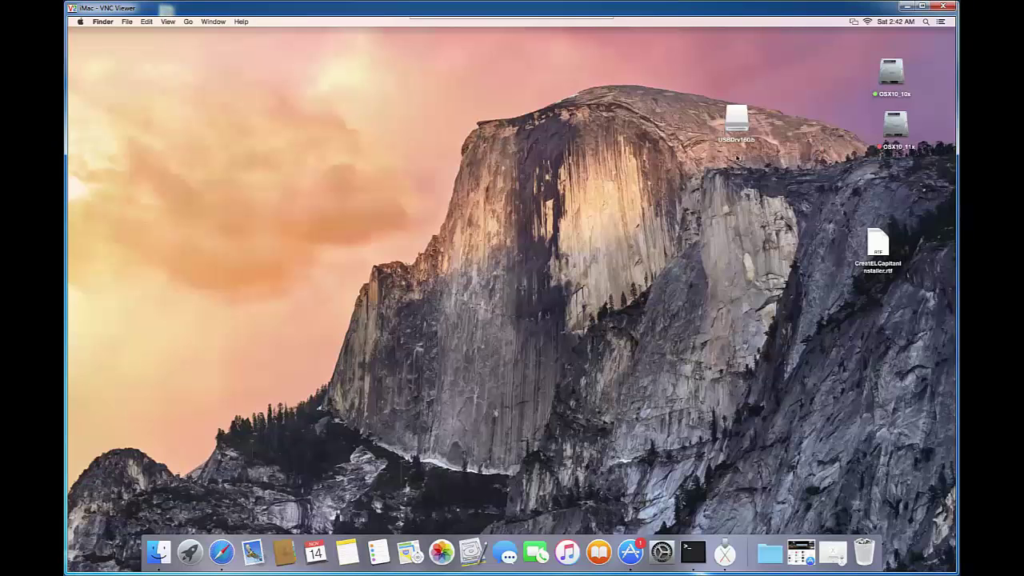
Launch the Install OS X El Capitan app from the Dock and minimize its welcome window
{"action": "left_click", "coordinate": [736, 119]}
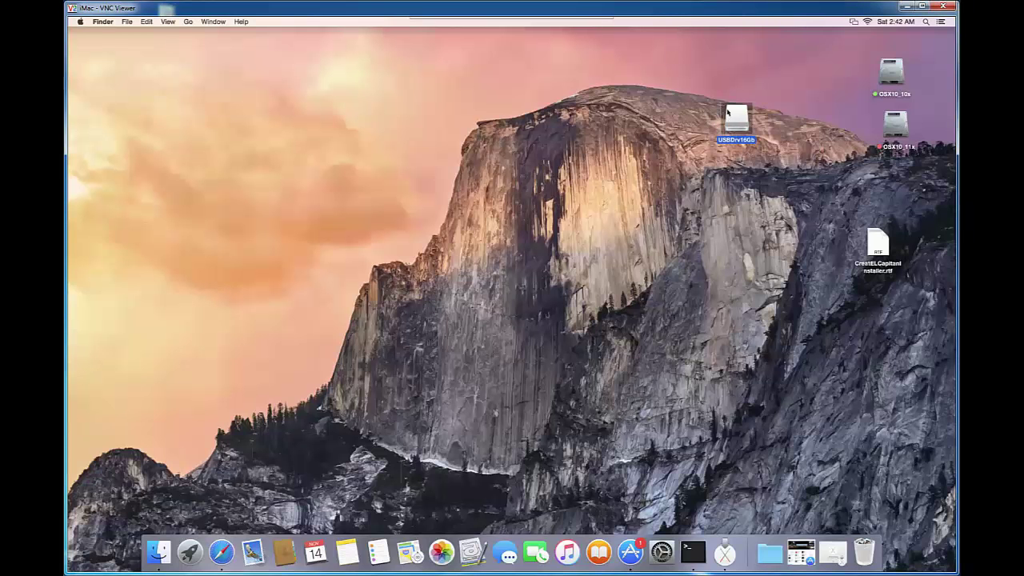
{"action": "left_click", "coordinate": [715, 237]}
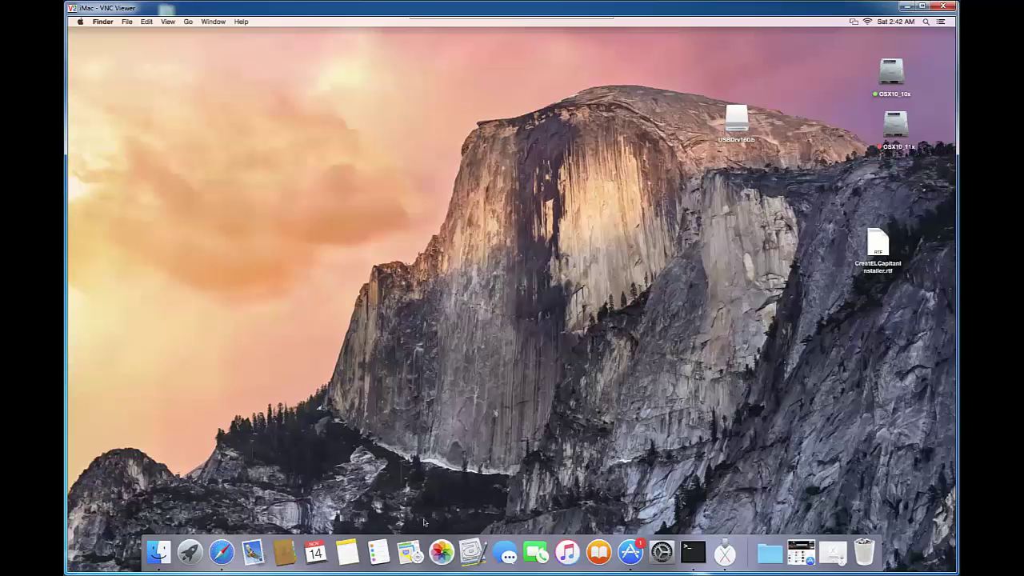
{"action": "left_click", "coordinate": [726, 558]}
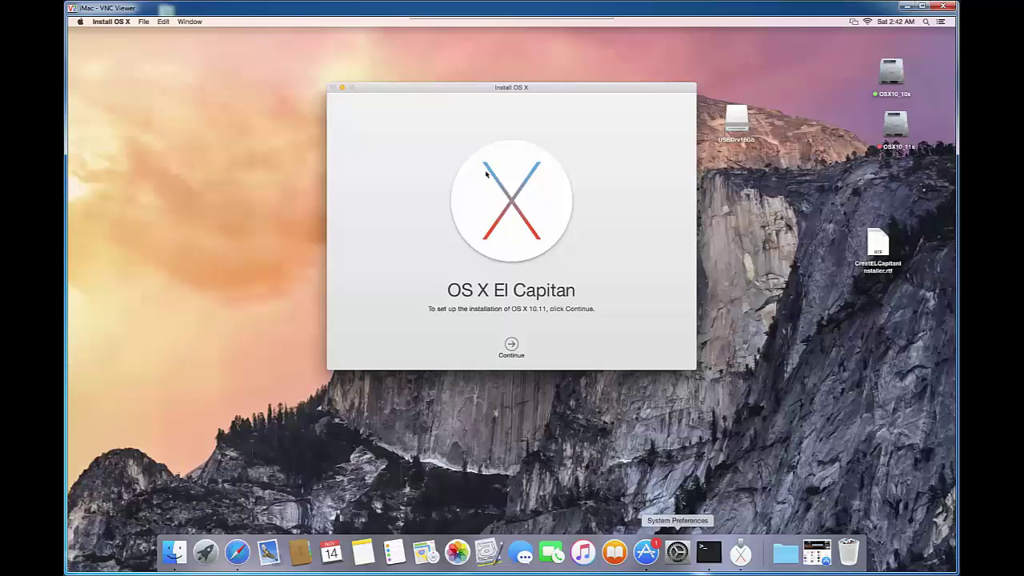
{"action": "left_click", "coordinate": [342, 89]}
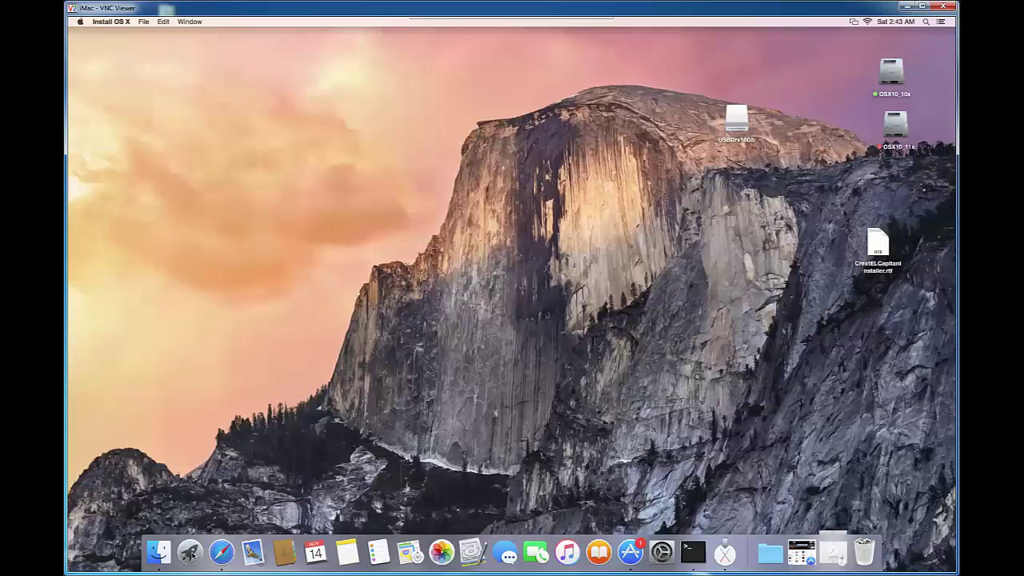
{"action": "left_click", "coordinate": [192, 553]}
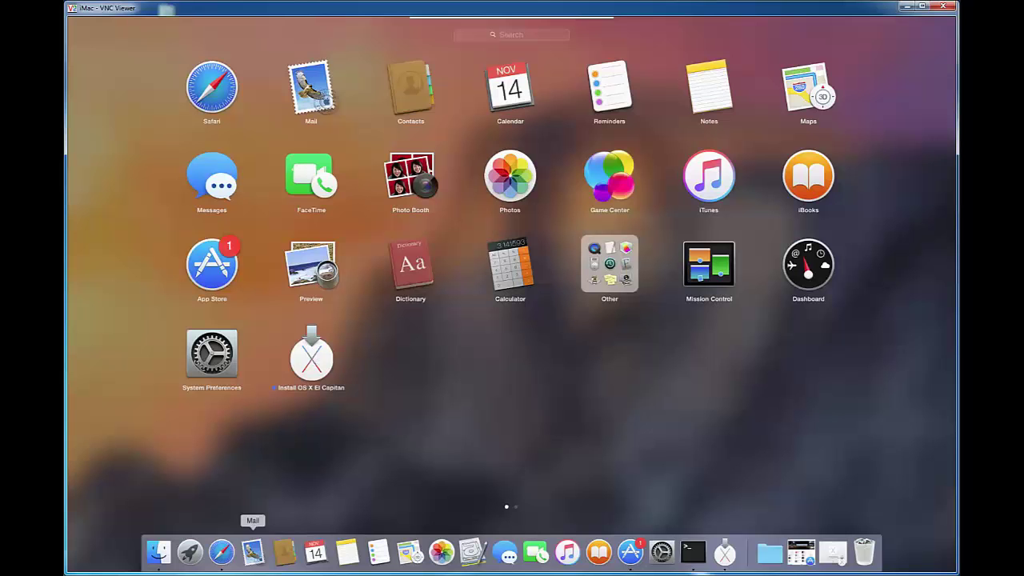
{"action": "left_click", "coordinate": [192, 552]}
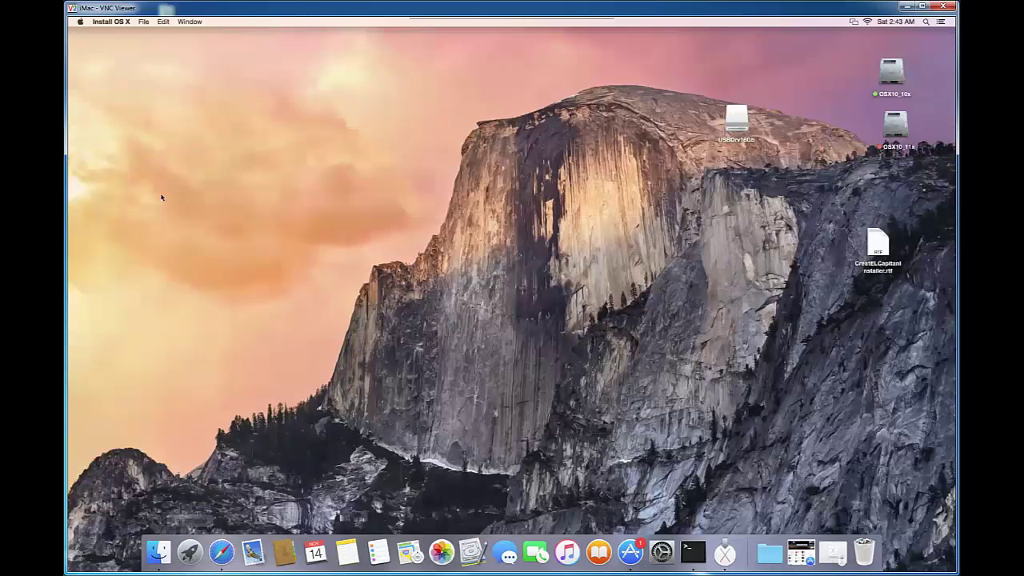
{"action": "left_click", "coordinate": [138, 88]}
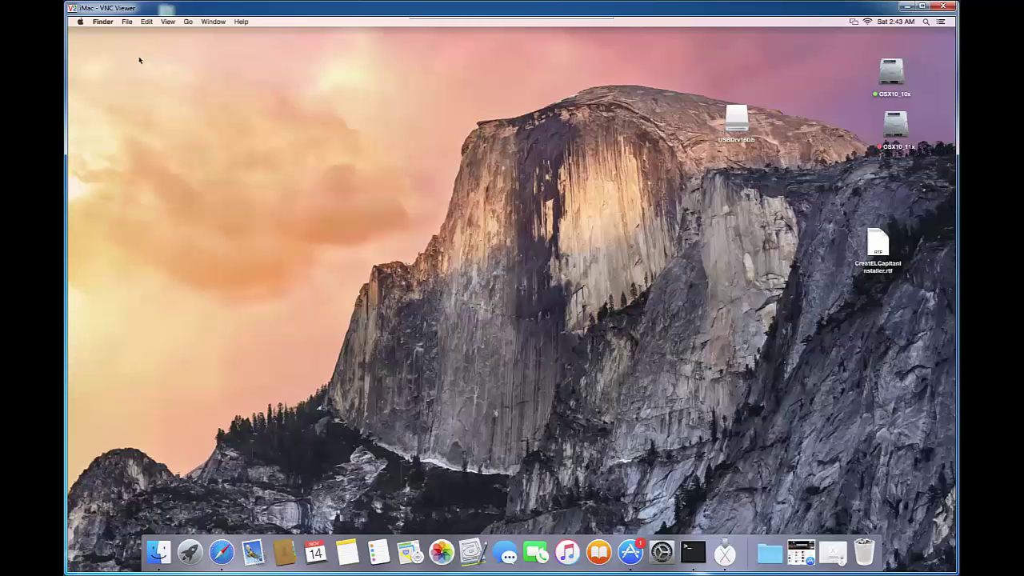
{"action": "left_click", "coordinate": [190, 22]}
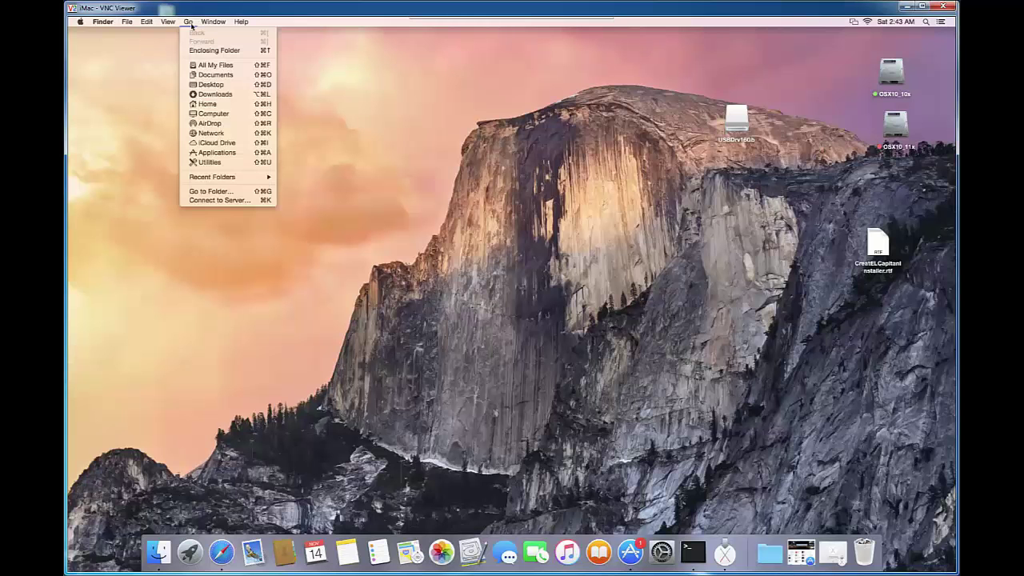
{"action": "left_click", "coordinate": [210, 159]}
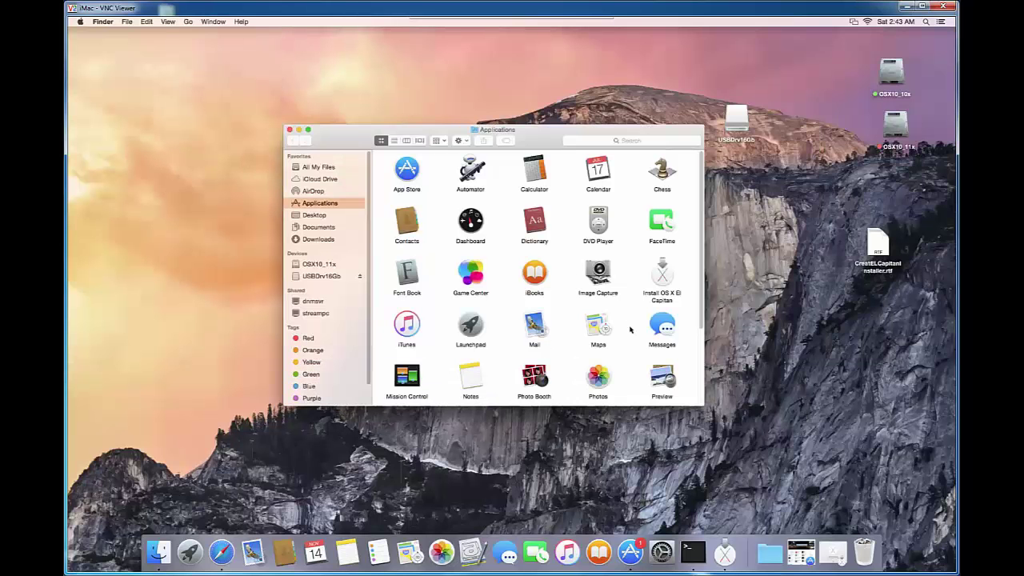
{"action": "left_click", "coordinate": [663, 279]}
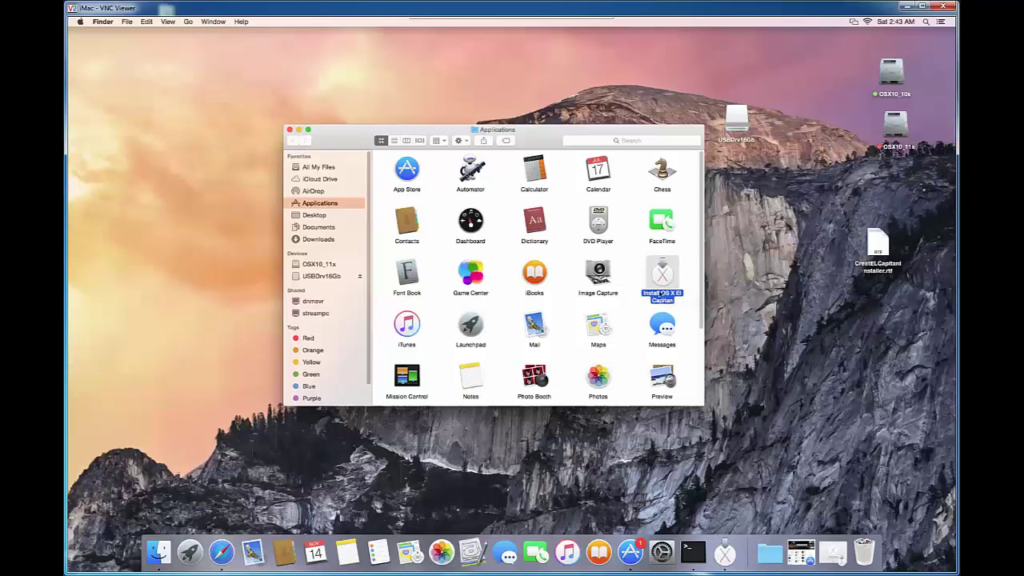
{"action": "left_click", "coordinate": [290, 130]}
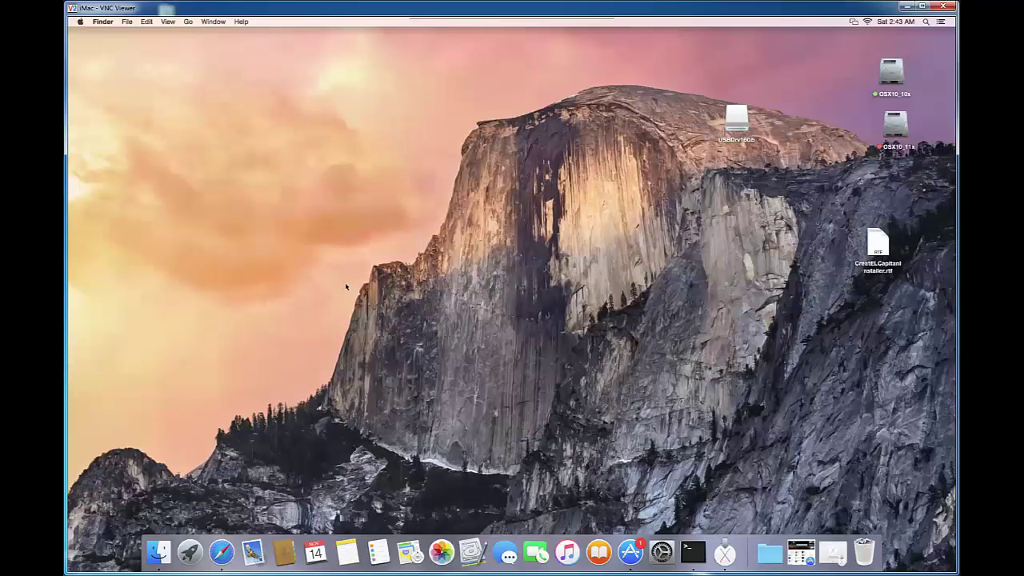
Launch Terminal from the Utilities folder via the Go menu
{"action": "left_click", "coordinate": [188, 24]}
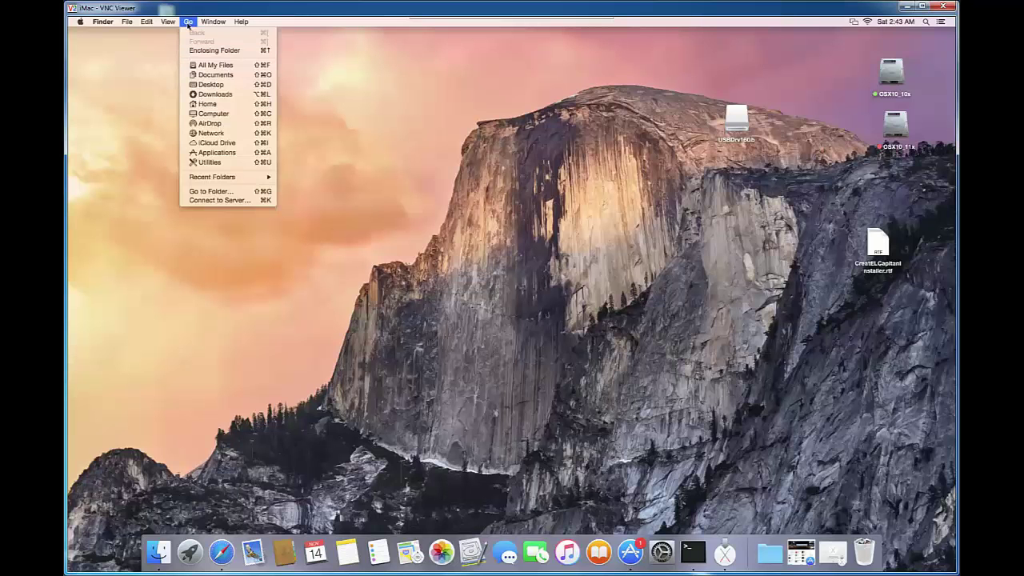
{"action": "left_click", "coordinate": [209, 163]}
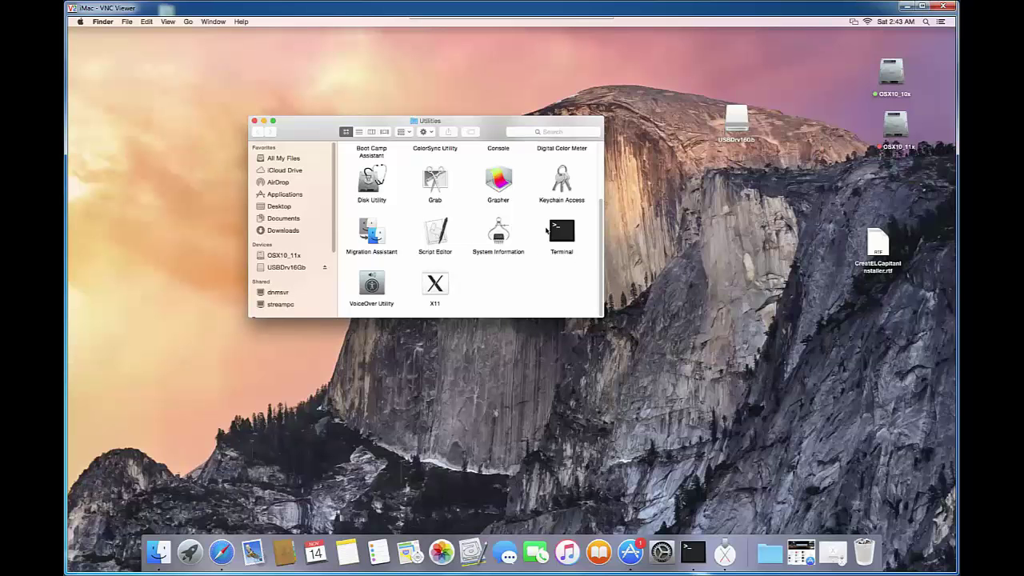
{"action": "left_click", "coordinate": [560, 240]}
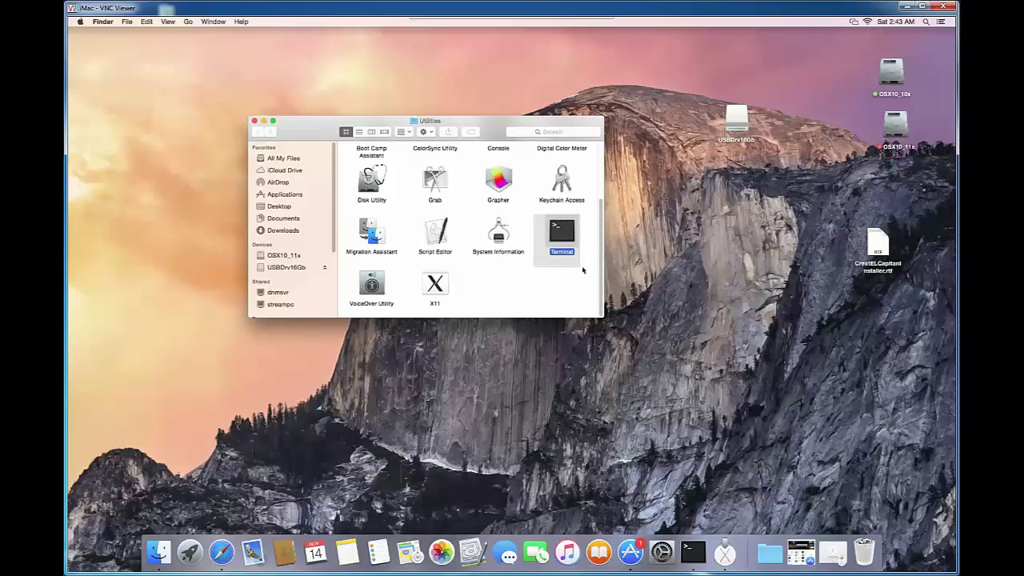
{"action": "left_click", "coordinate": [537, 283]}
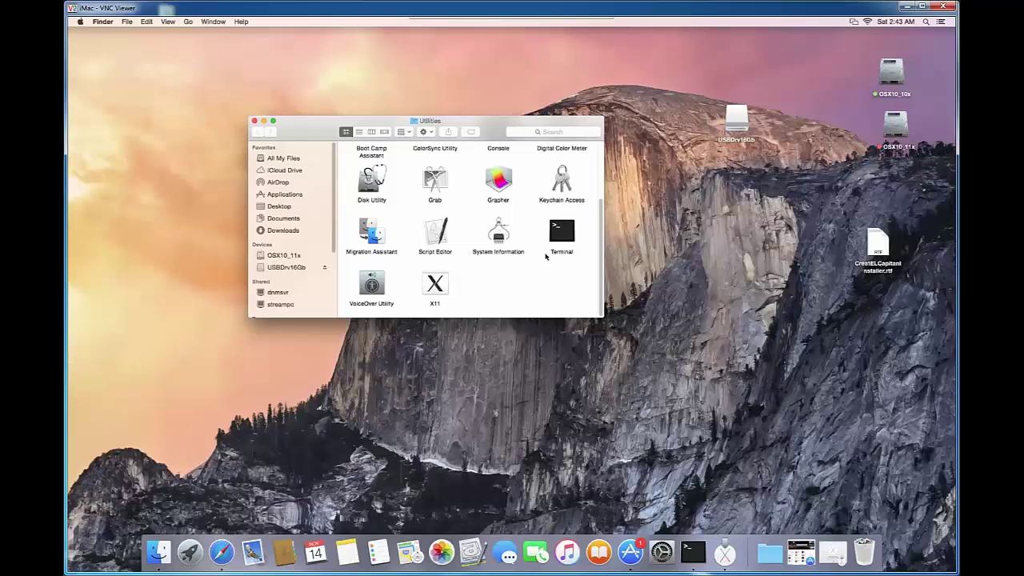
{"action": "left_click", "coordinate": [558, 232]}
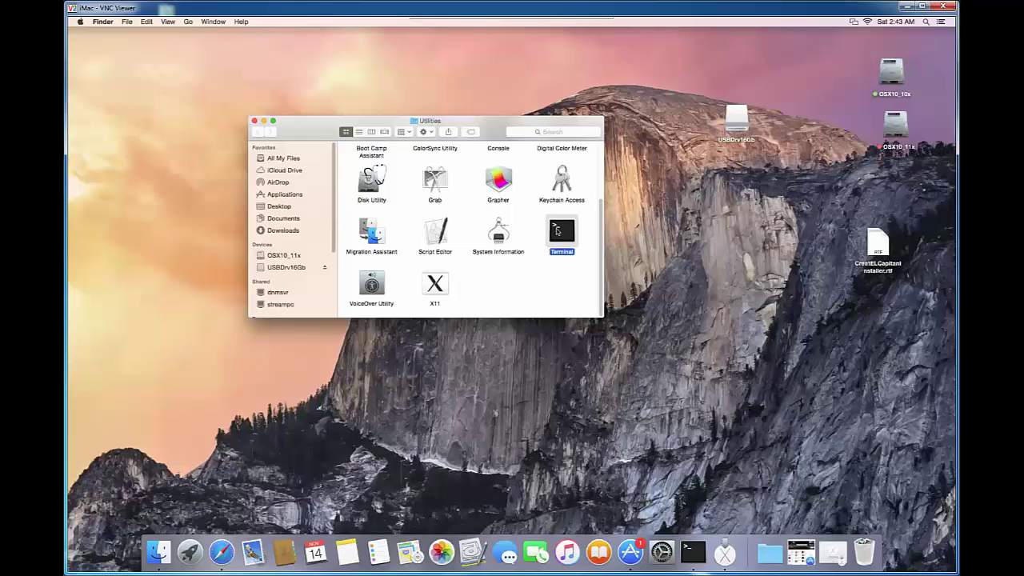
{"action": "double_click", "coordinate": [559, 232]}
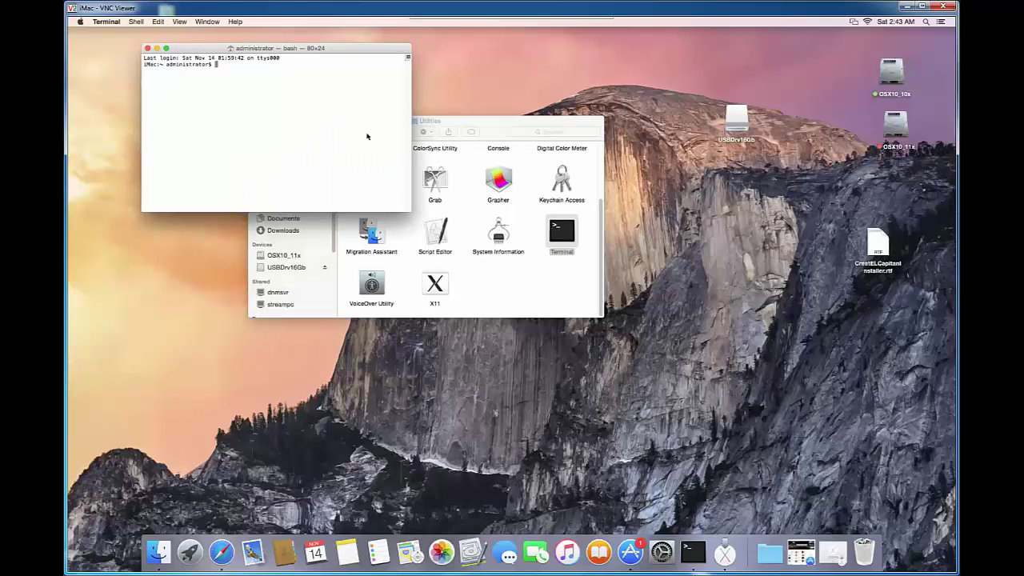
Centre the Terminal window, enlarge it to 100×45, and shift CreatELCapitanInstaller.rtf left on the desktop
{"action": "left_click_drag", "start_coordinate": [299, 48], "coordinate": [454, 87]}
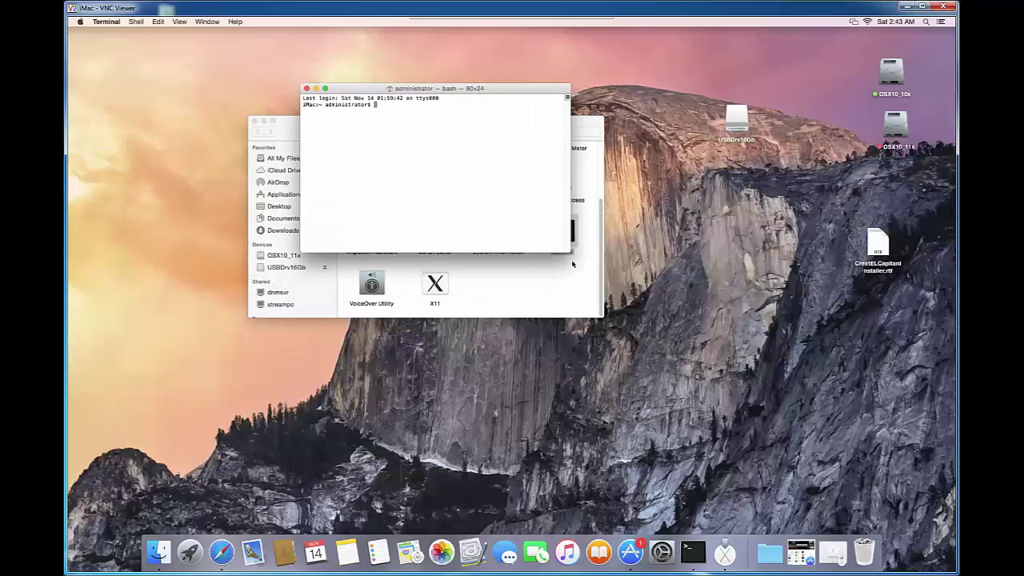
{"action": "left_click_drag", "start_coordinate": [564, 252], "coordinate": [630, 386]}
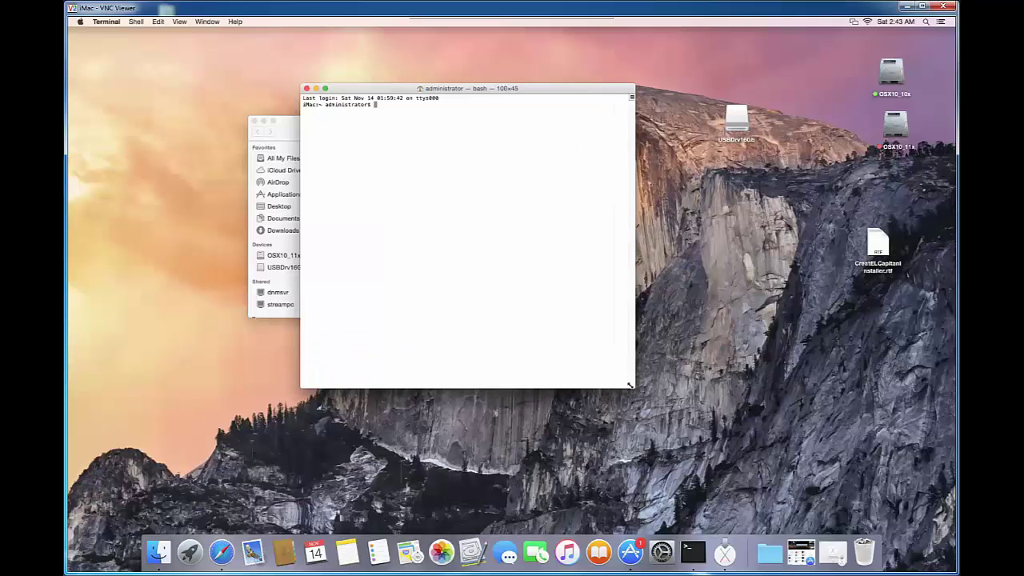
{"action": "left_click", "coordinate": [877, 248]}
{"action": "left_click_drag", "start_coordinate": [794, 238], "coordinate": [766, 225]}
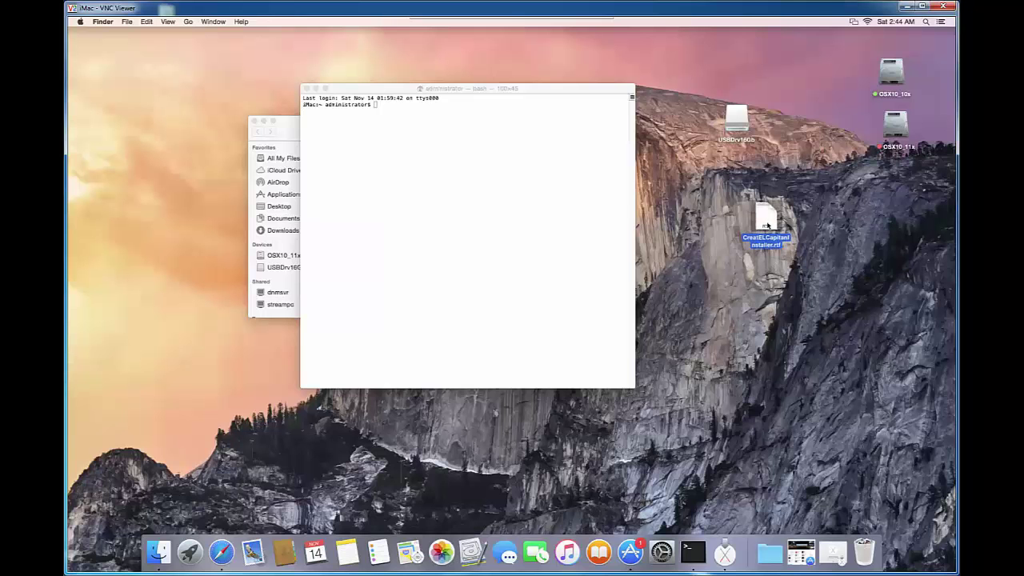
Open CreatELCapitanInstaller.rtf in TextEdit and copy its full createinstallmedia command with Edit > Copy
{"action": "double_click", "coordinate": [766, 226]}
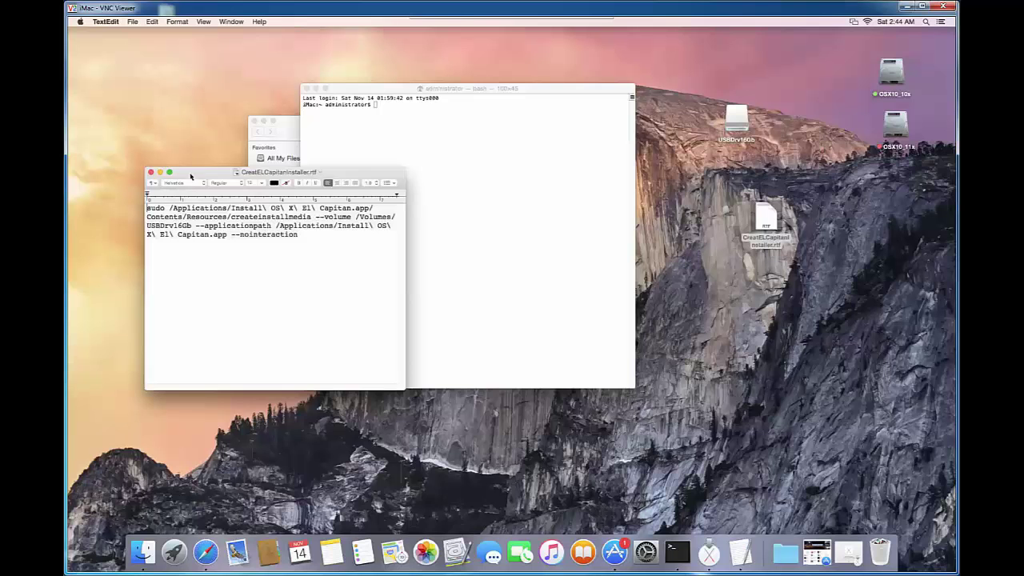
{"action": "left_click_drag", "start_coordinate": [194, 176], "coordinate": [362, 224]}
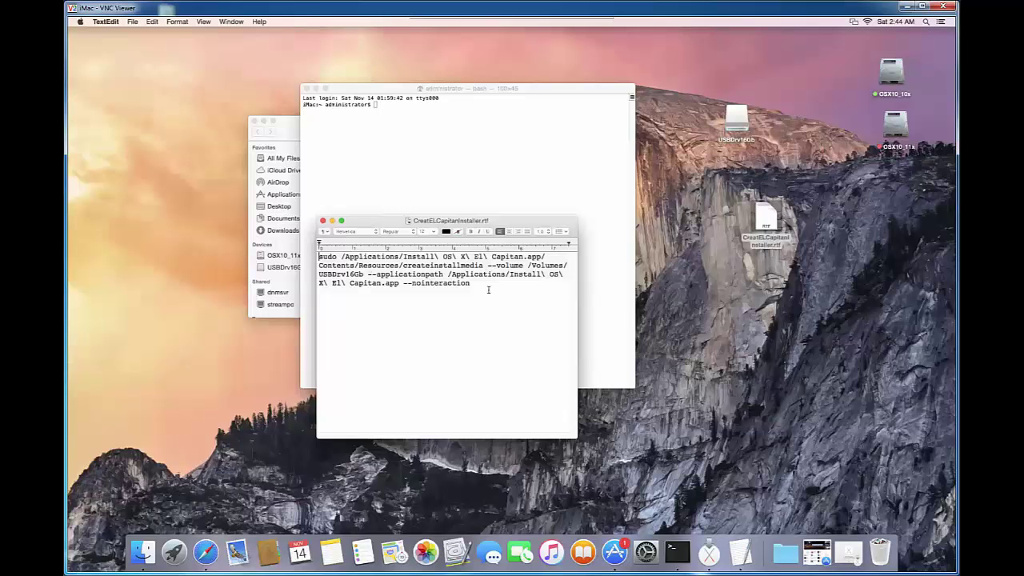
{"action": "left_click_drag", "start_coordinate": [489, 288], "coordinate": [317, 249]}
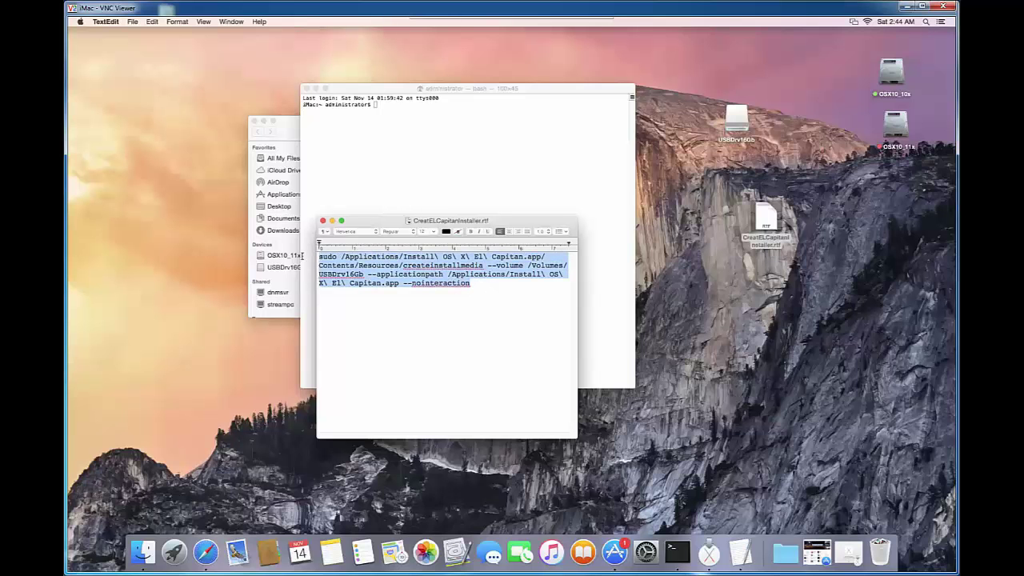
{"action": "left_click", "coordinate": [472, 340]}
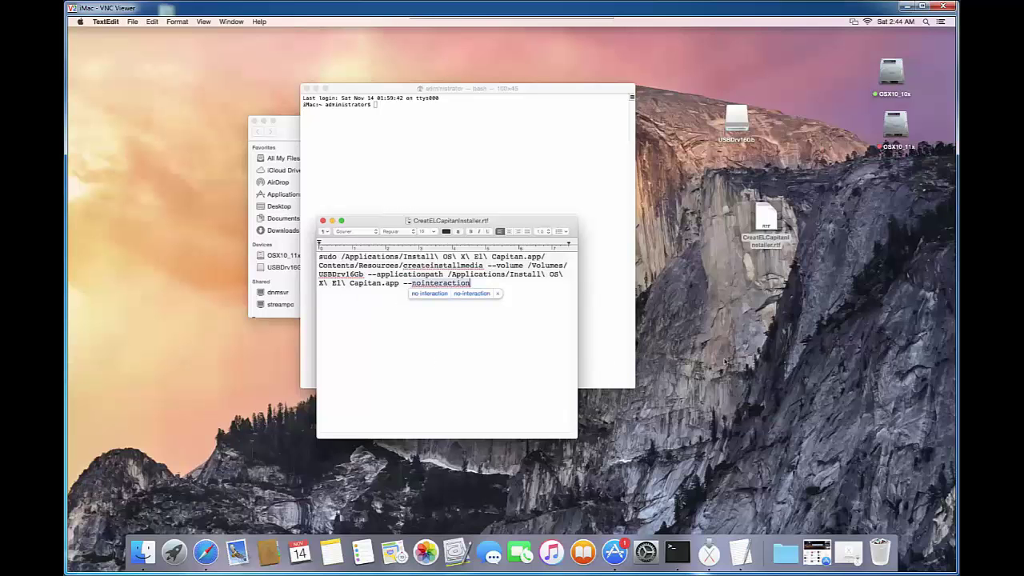
{"action": "left_click", "coordinate": [704, 358]}
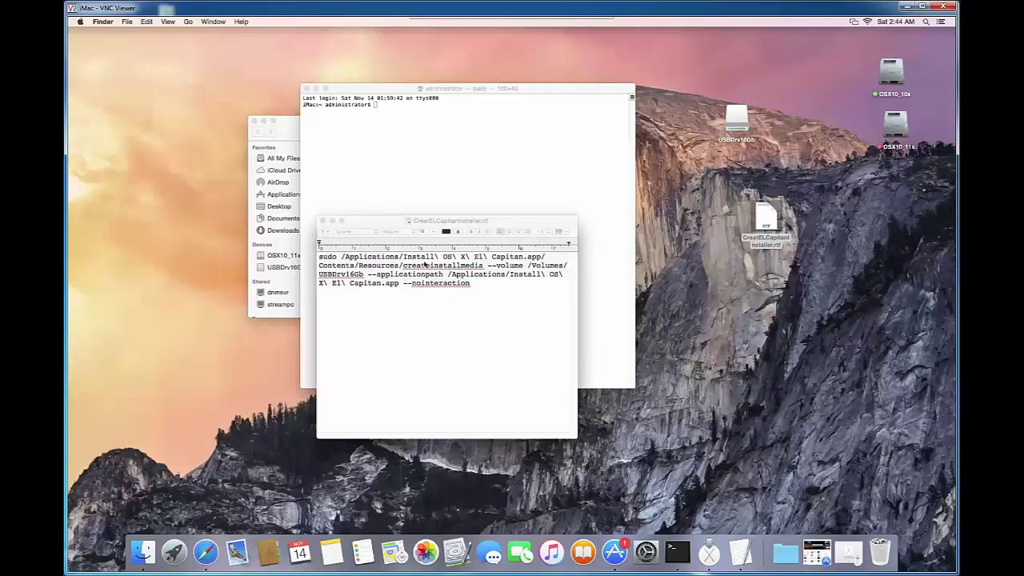
{"action": "left_click", "coordinate": [468, 304]}
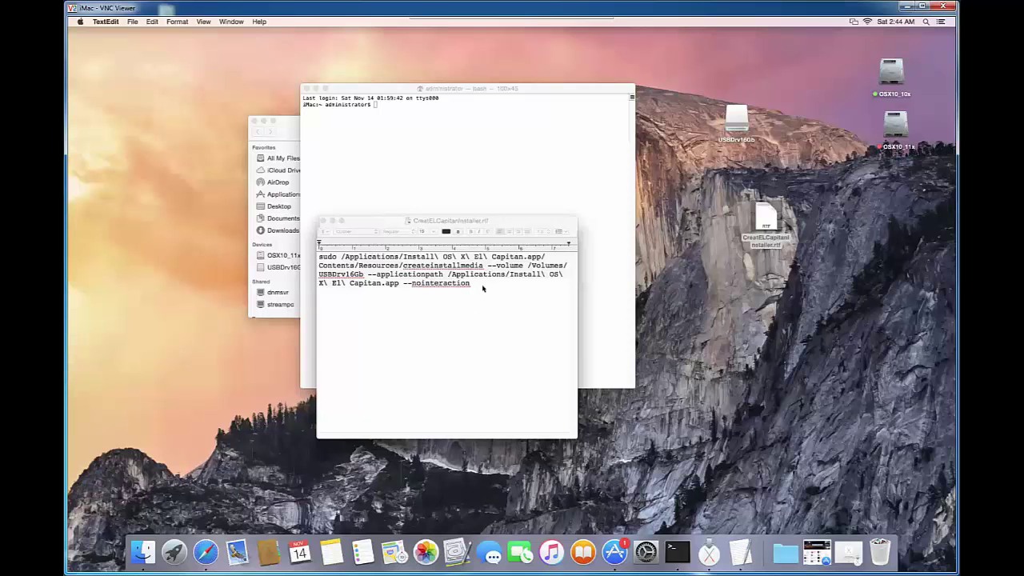
{"action": "left_click_drag", "start_coordinate": [482, 286], "coordinate": [320, 252]}
{"action": "key", "text": "cmd+c"}
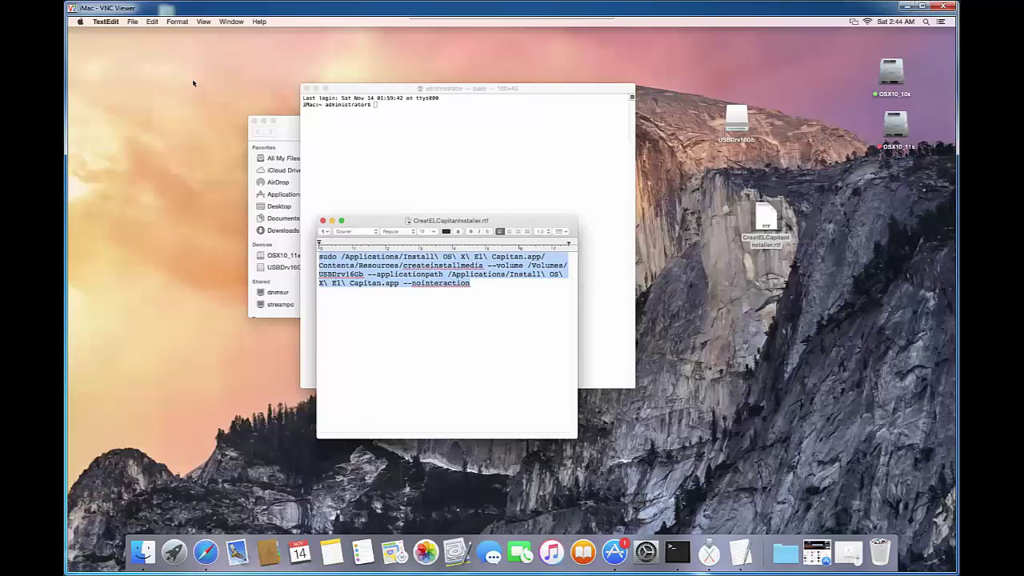
{"action": "left_click", "coordinate": [150, 22]}
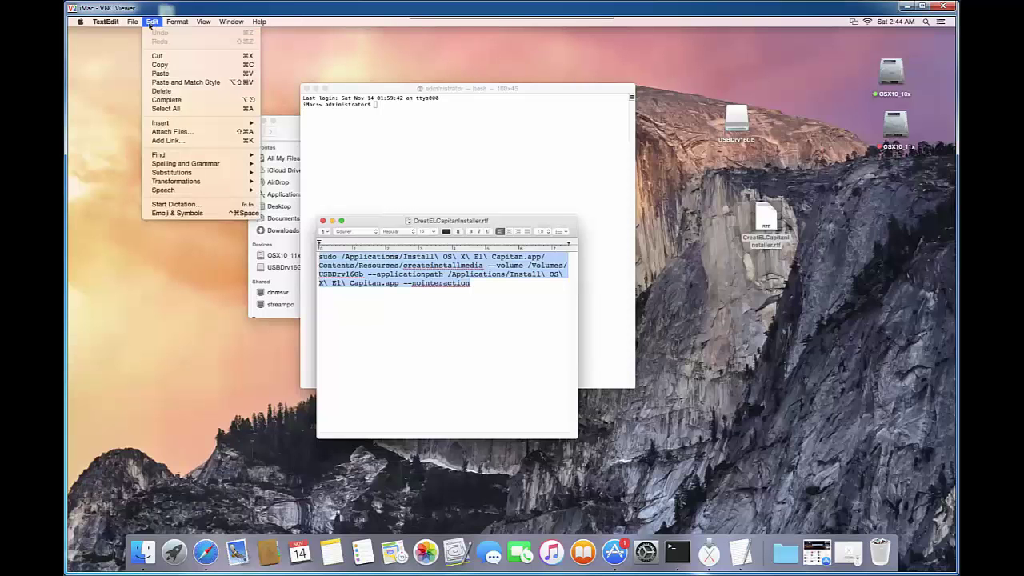
{"action": "left_click", "coordinate": [160, 66]}
Paste the sudo createinstallmedia command at the Terminal prompt and run it
{"action": "left_click", "coordinate": [404, 114]}
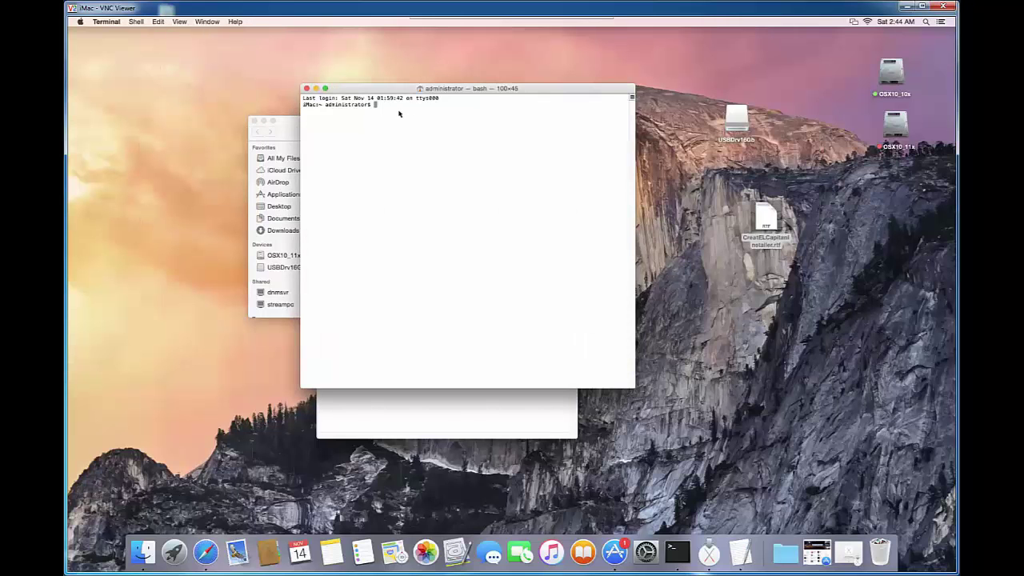
{"action": "right_click", "coordinate": [386, 107]}
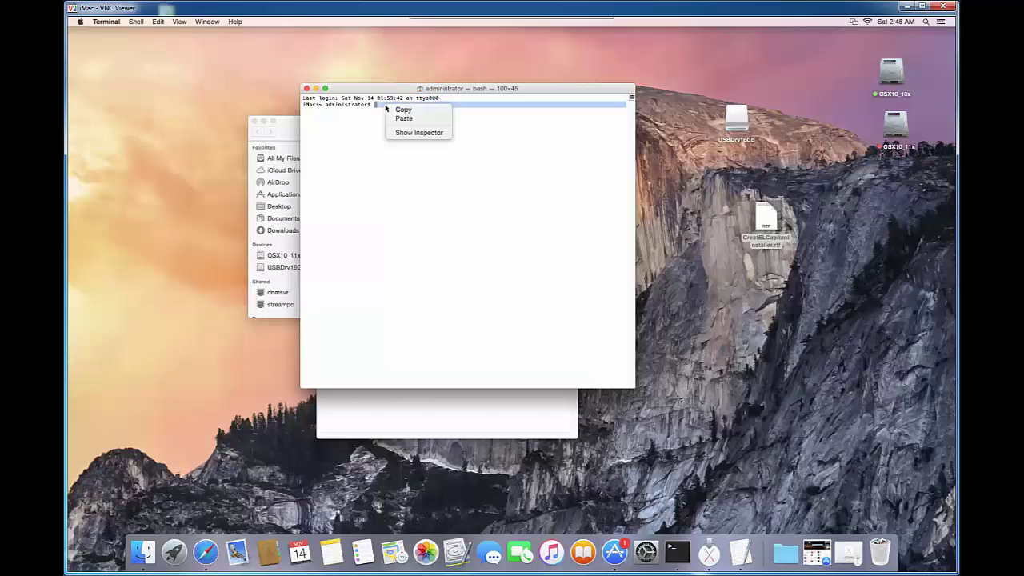
{"action": "left_click", "coordinate": [404, 118]}
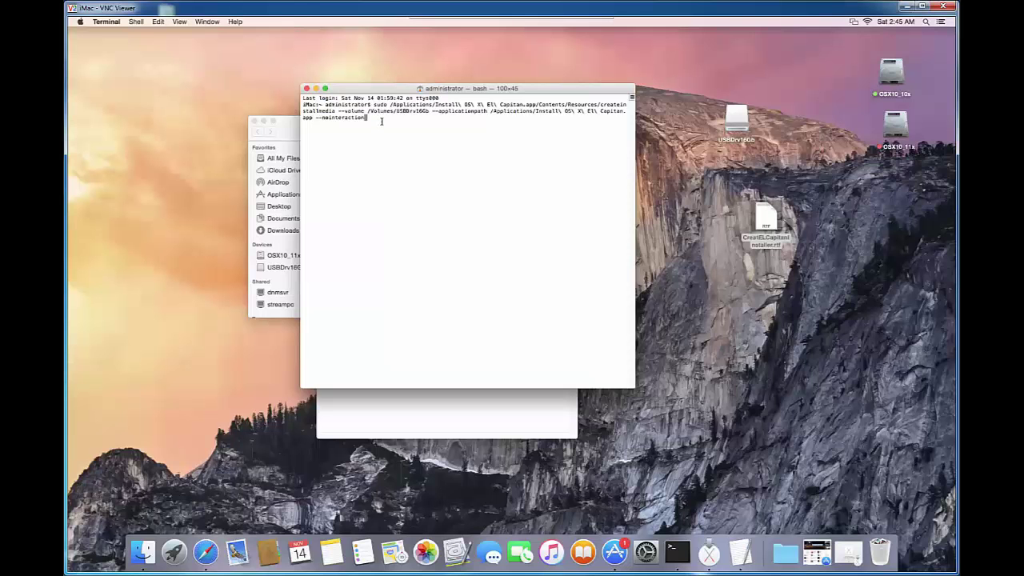
{"action": "key", "text": "Return"}
{"action": "left_click_drag", "start_coordinate": [353, 92], "coordinate": [426, 113]}
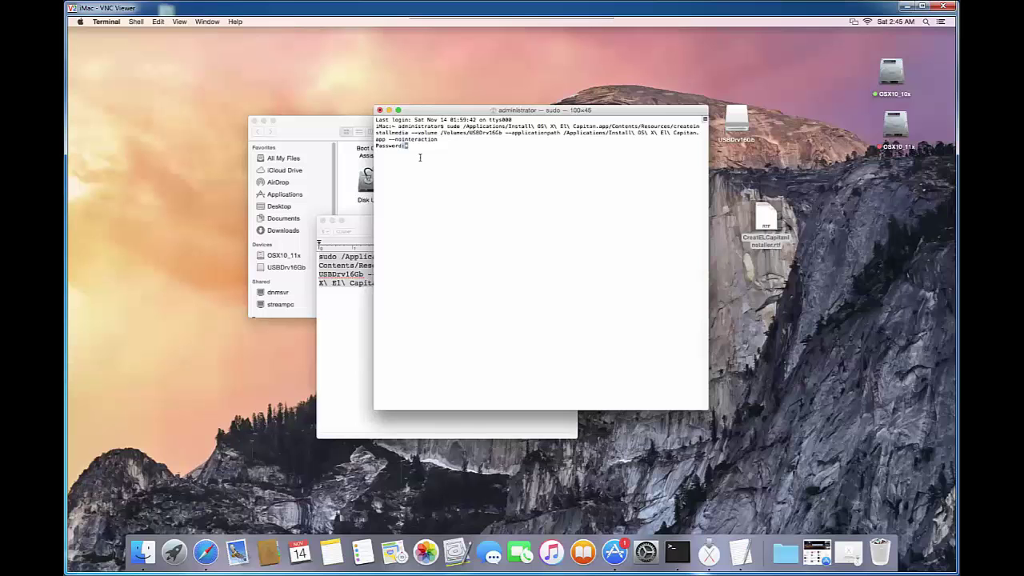
Enter the administrator password so createinstallmedia turns USBDrv16Gb into Install OS X El Capitan
{"action": "right_click", "coordinate": [420, 160]}
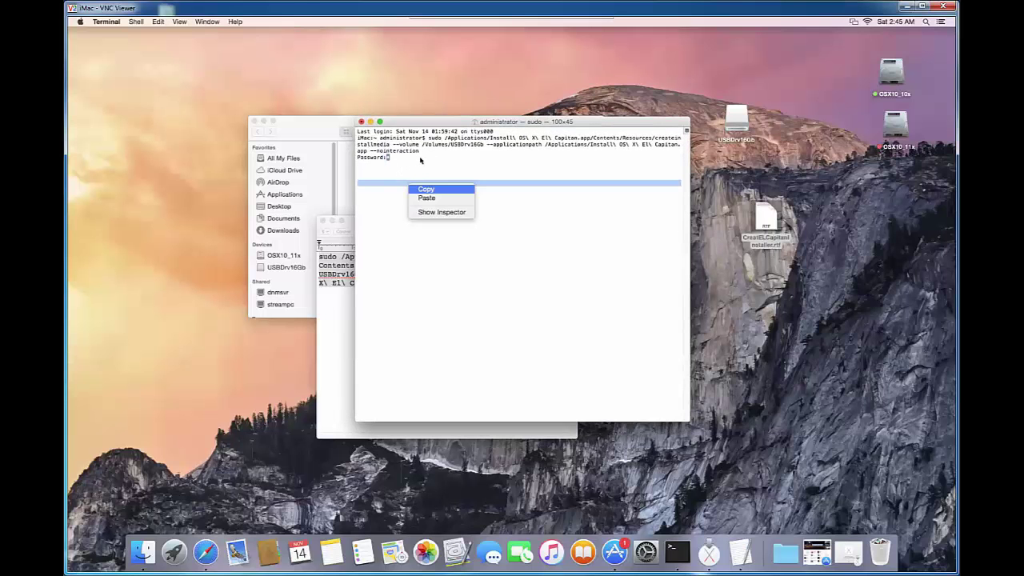
{"action": "key", "text": "Return"}
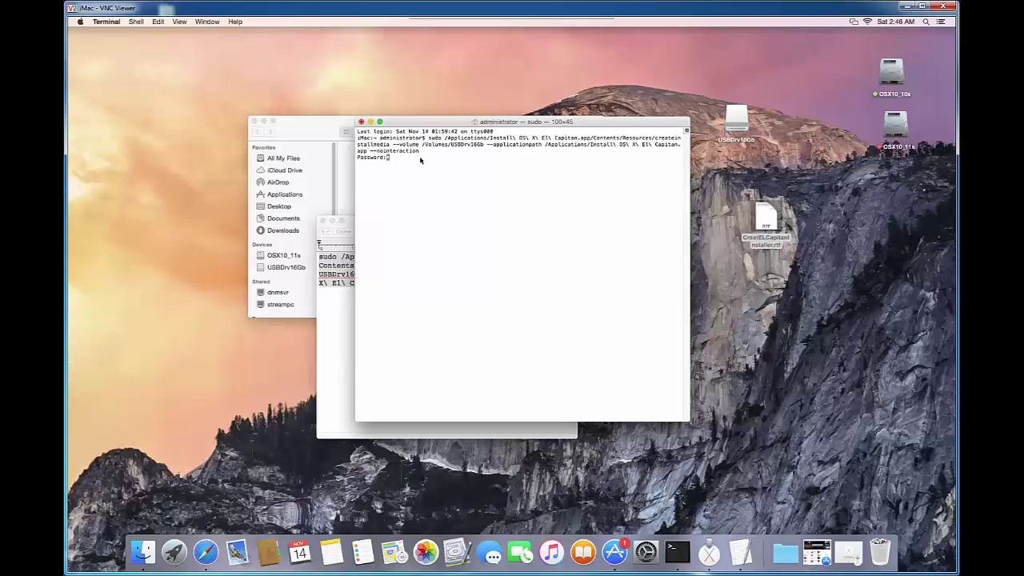
{"action": "key", "text": "Return"}
{"action": "key", "text": "Return"}
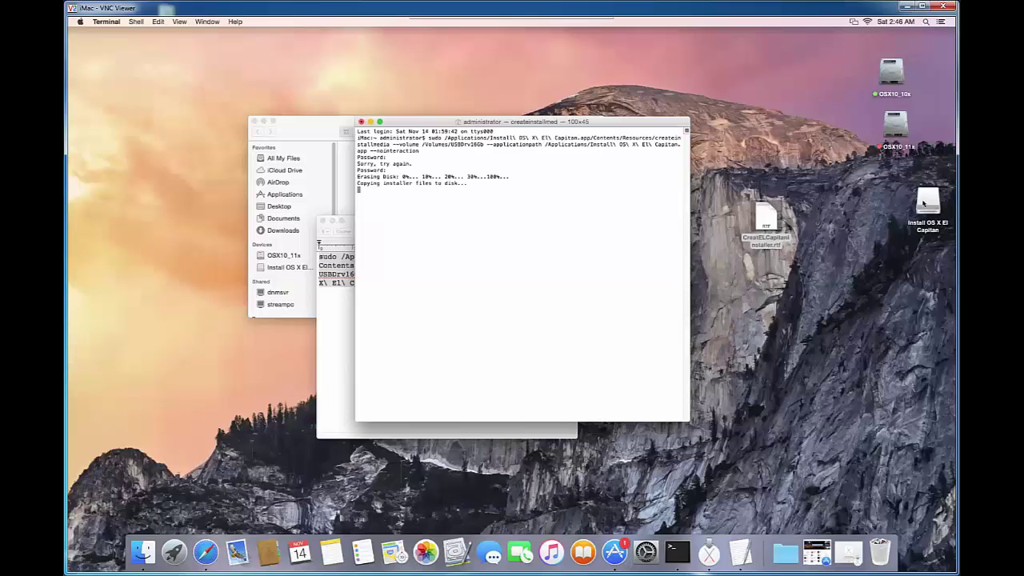
{"action": "left_click_drag", "start_coordinate": [923, 204], "coordinate": [802, 160]}
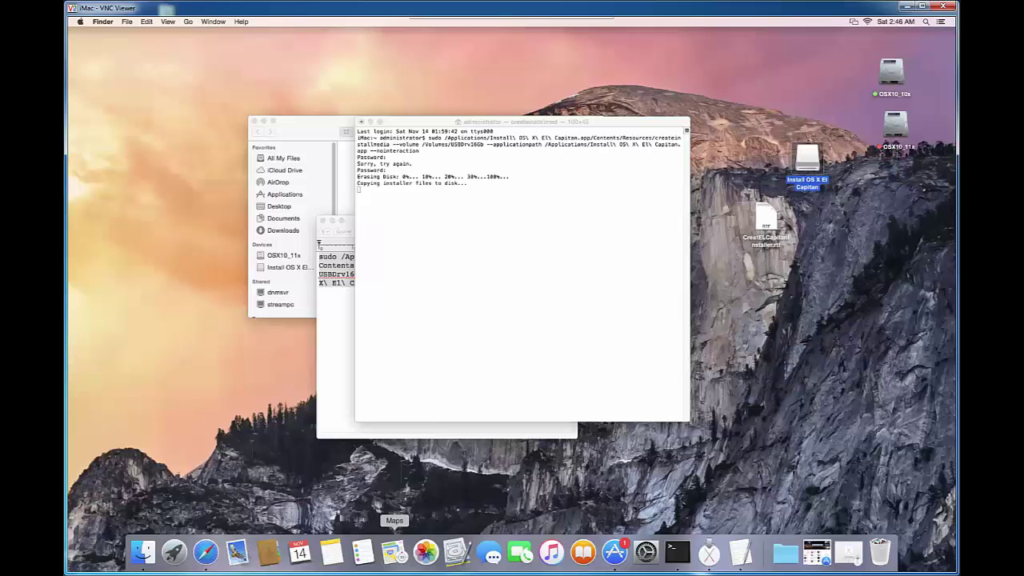
{"action": "mouse_move", "coordinate": [373, 575]}
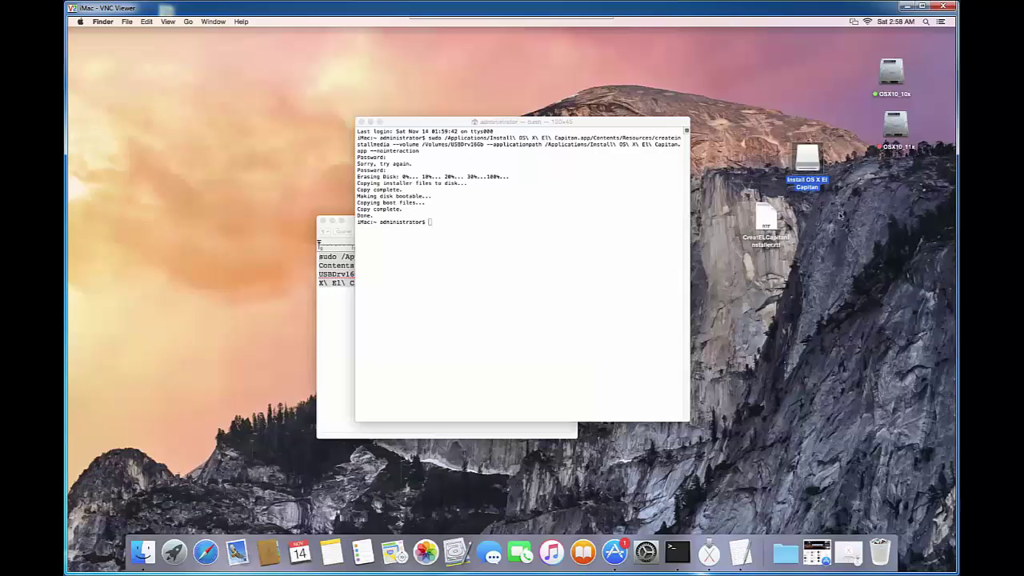
{"action": "right_click", "coordinate": [808, 164]}
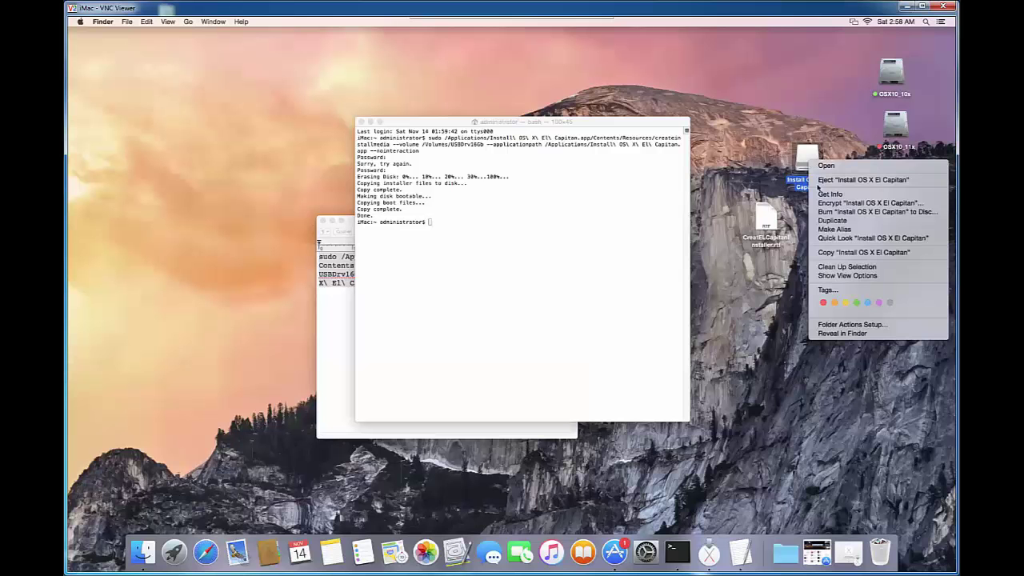
{"action": "left_click", "coordinate": [829, 194]}
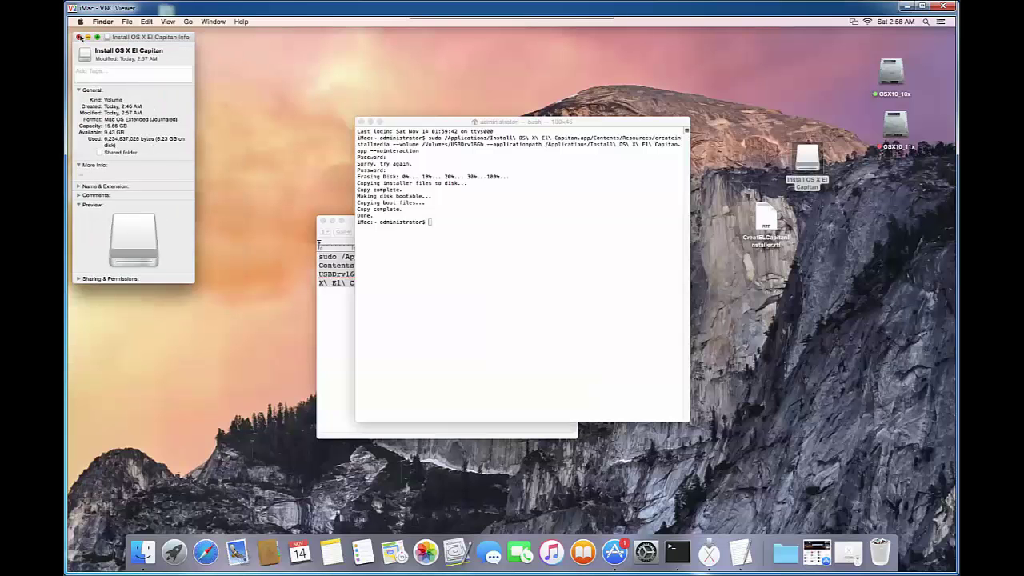
{"action": "left_click", "coordinate": [79, 37]}
{"action": "left_click", "coordinate": [806, 162]}
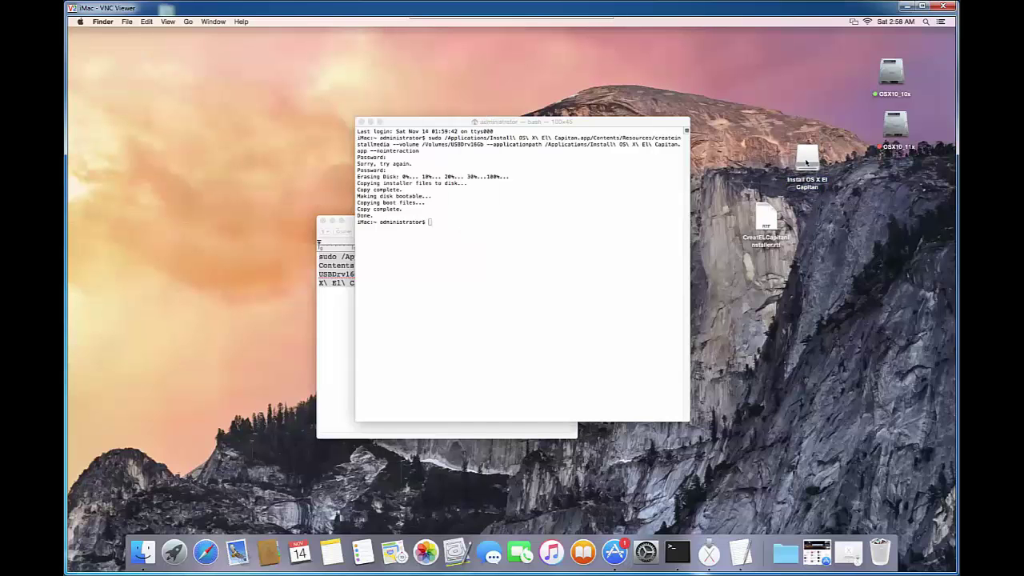
{"action": "left_click", "coordinate": [806, 162]}
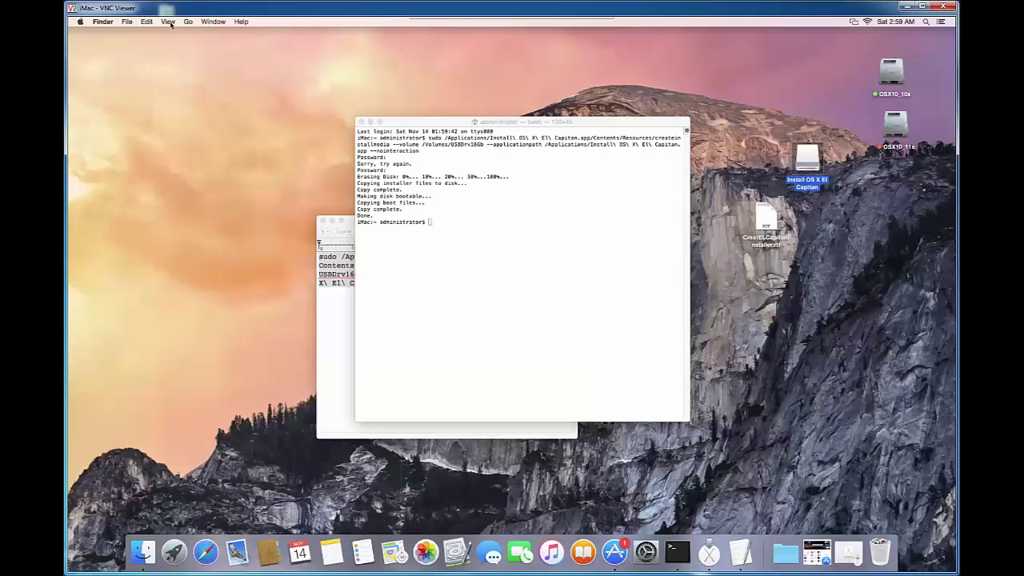
{"action": "left_click", "coordinate": [168, 21]}
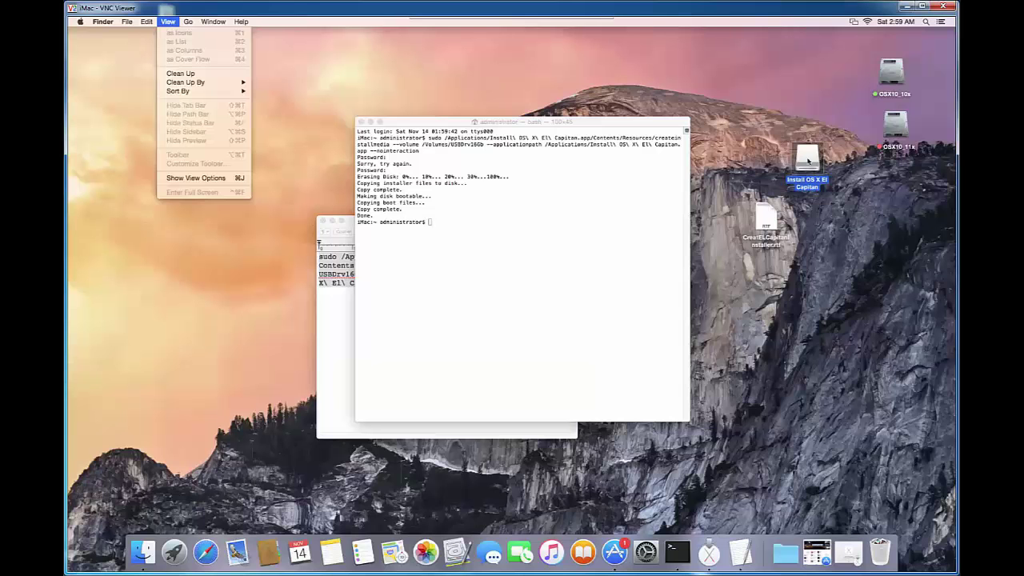
{"action": "left_click", "coordinate": [777, 120]}
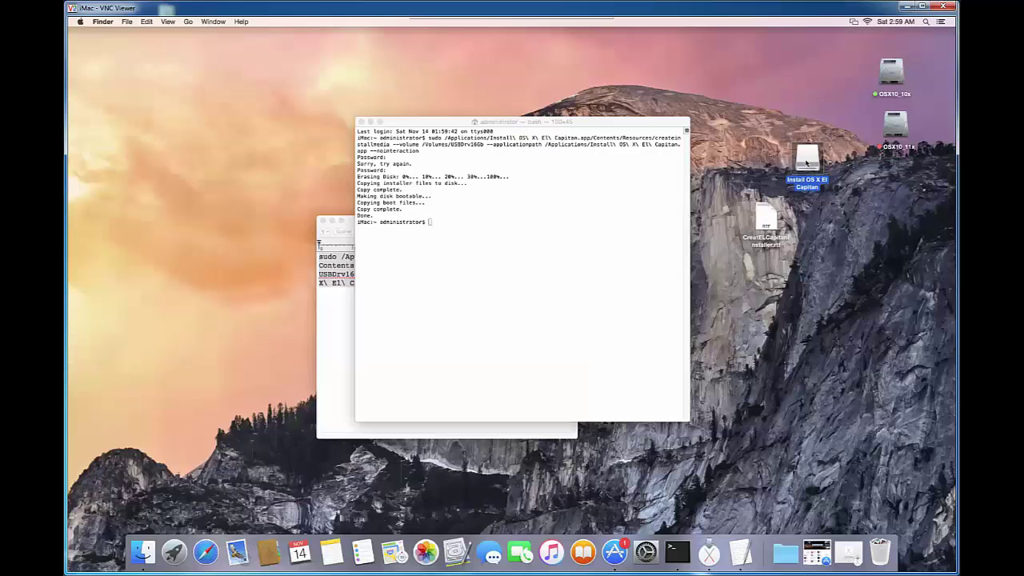
{"action": "left_click", "coordinate": [167, 23]}
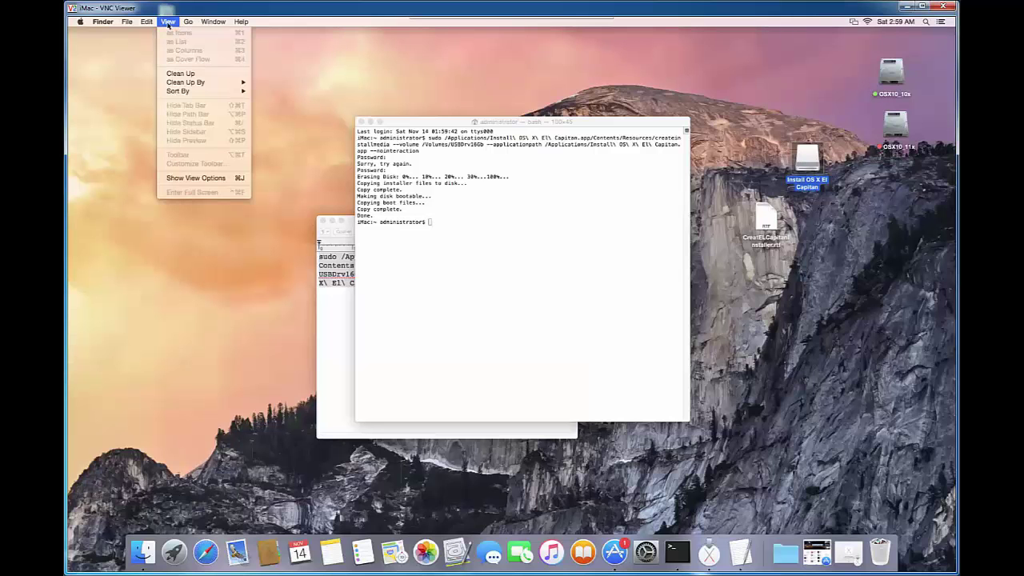
{"action": "mouse_move", "coordinate": [152, 24]}
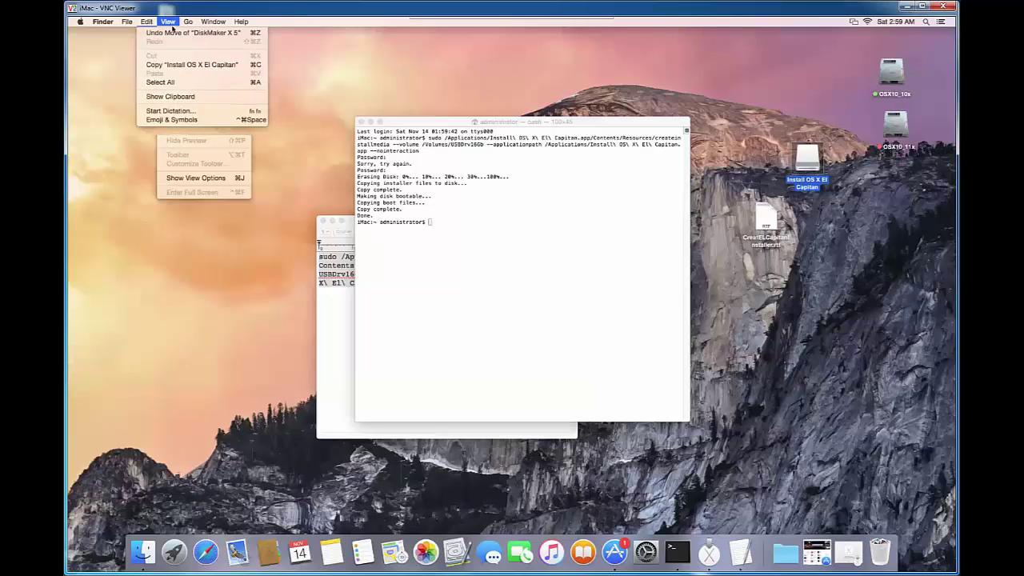
{"action": "left_click", "coordinate": [780, 136]}
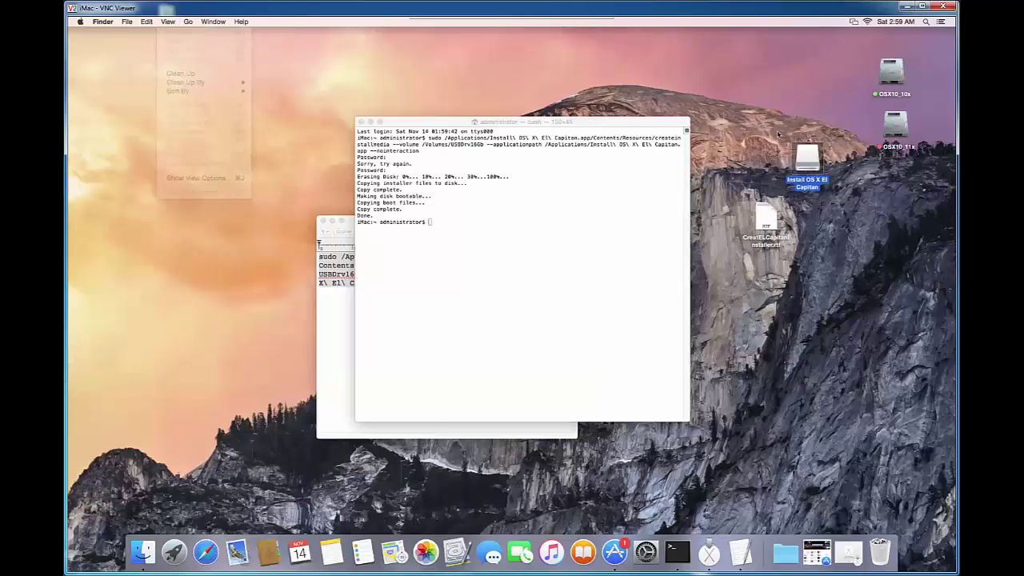
{"action": "right_click", "coordinate": [803, 157]}
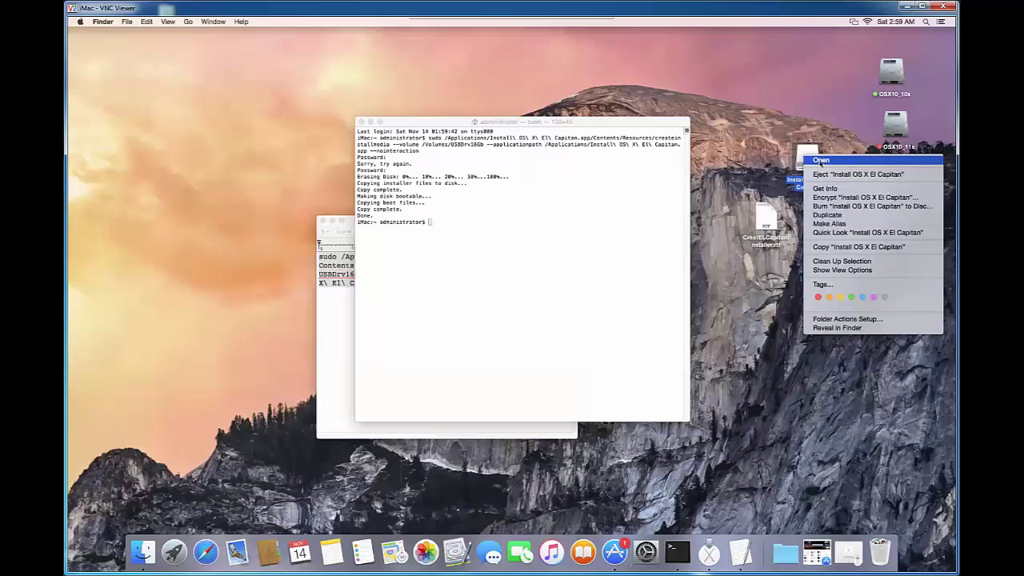
{"action": "left_click", "coordinate": [821, 162]}
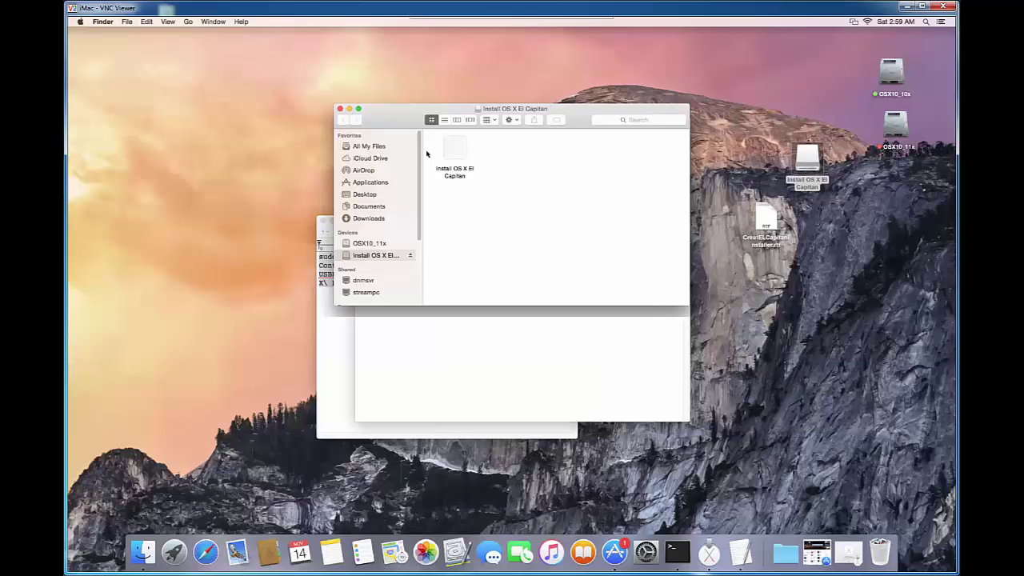
{"action": "left_click_drag", "start_coordinate": [403, 122], "coordinate": [386, 120]}
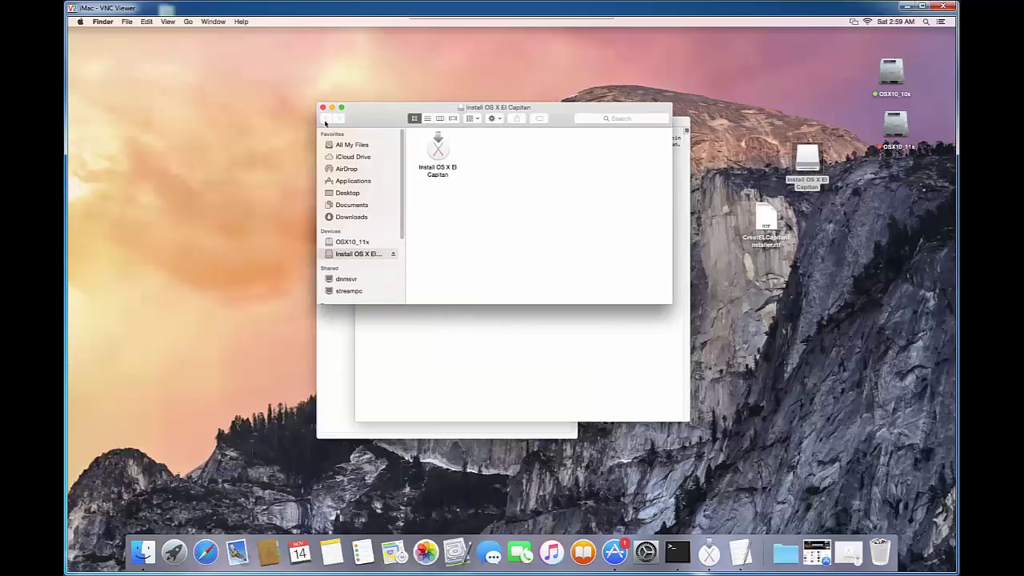
{"action": "left_click_drag", "start_coordinate": [325, 123], "coordinate": [244, 129]}
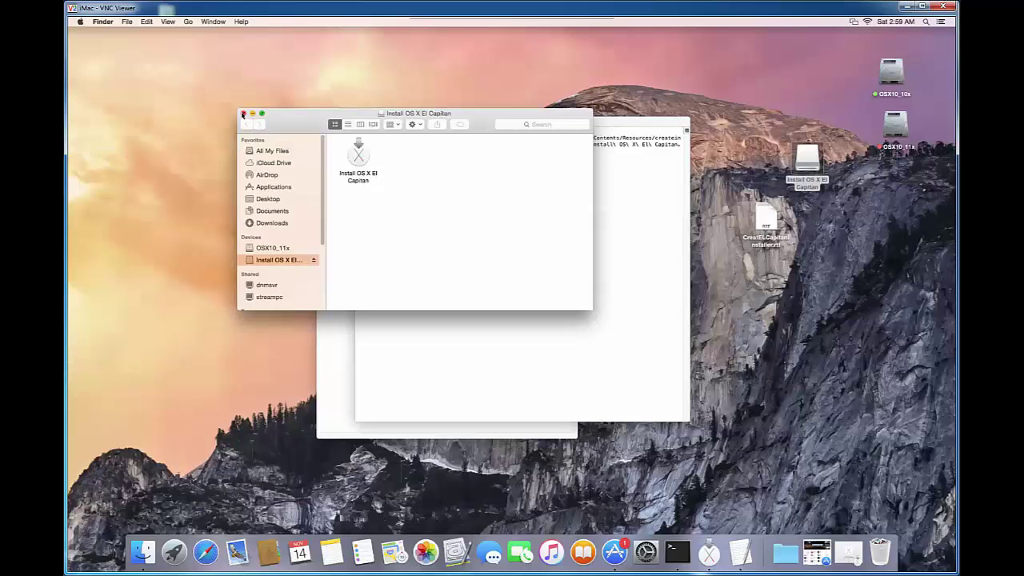
{"action": "left_click", "coordinate": [242, 113]}
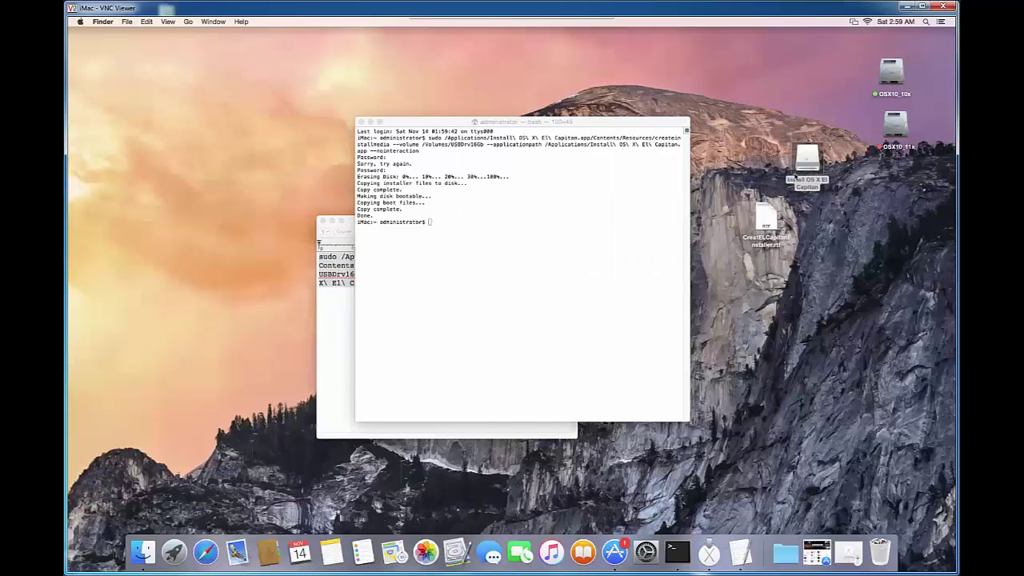
{"action": "left_click", "coordinate": [808, 177]}
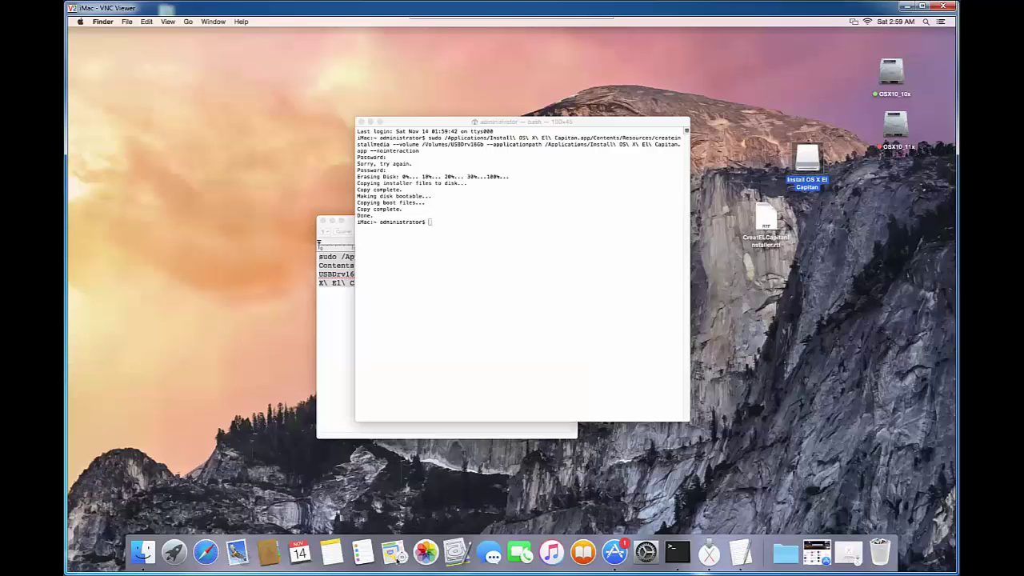
Restart from the Apple menu and choose the Install OS X El Capitan USB as startup disk
{"action": "left_click", "coordinate": [80, 22]}
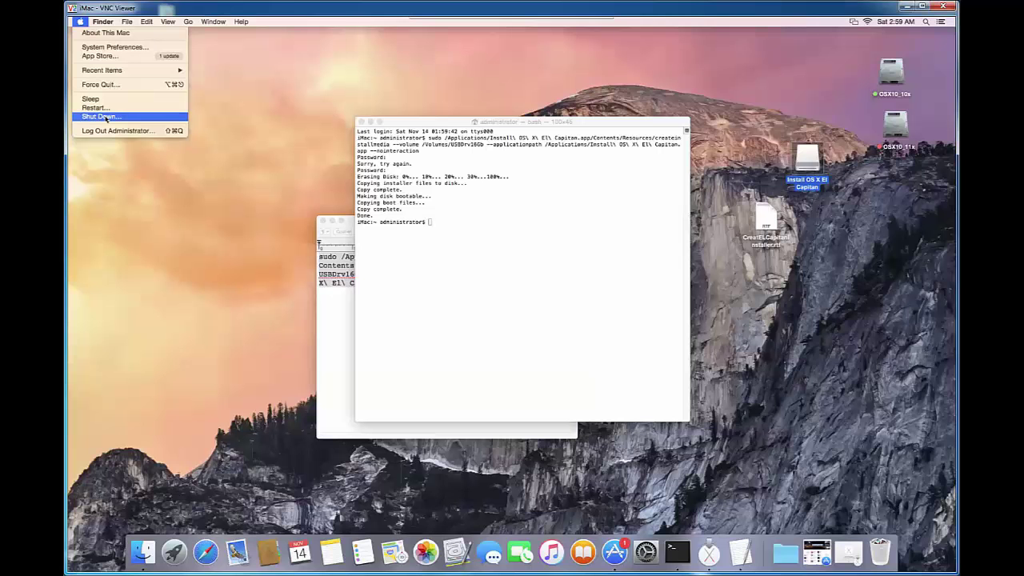
{"action": "left_click", "coordinate": [137, 343]}
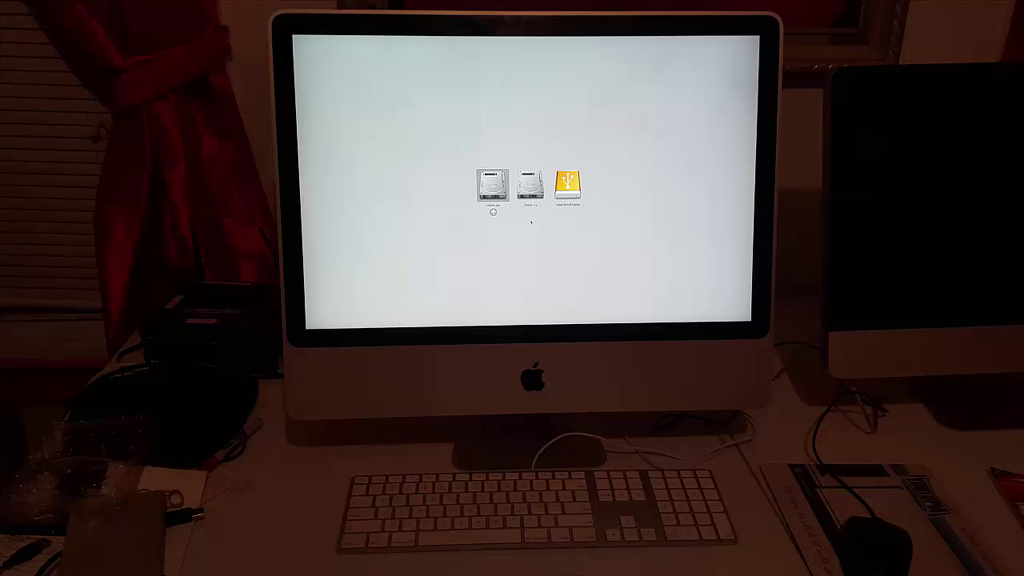
{"action": "left_click", "coordinate": [569, 192]}
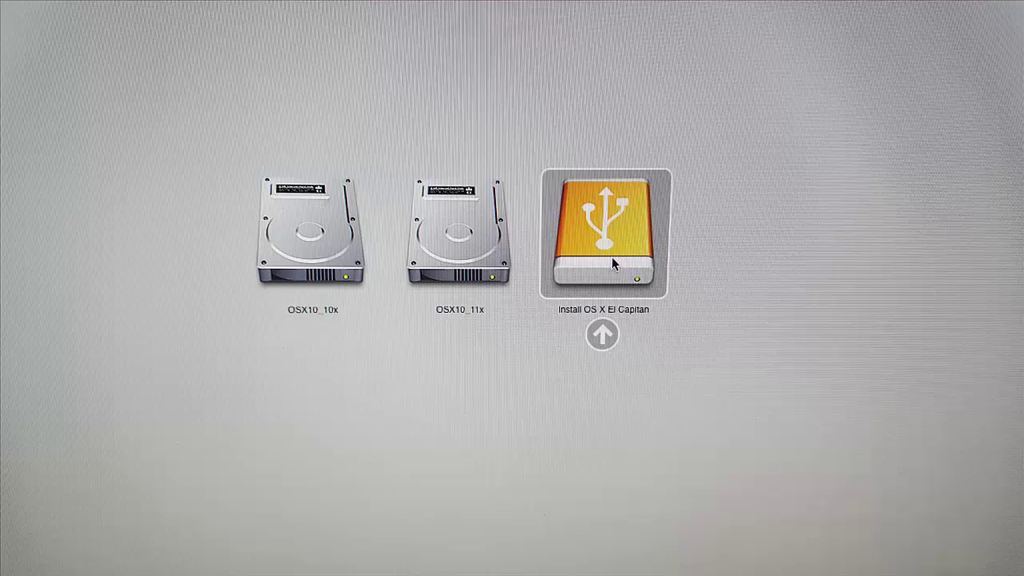